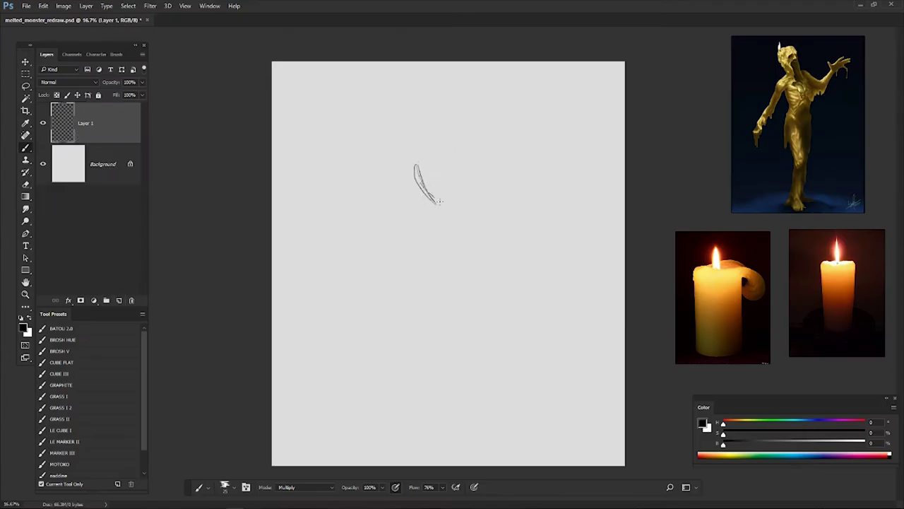
# Sketch the first gesture lines: head arc, inner body curves and lower-body diagonals
pyautogui.moveTo(424, 145); pyautogui.dragTo(438, 378)
pyautogui.hotkey('ctrl', 'z')
pyautogui.moveTo(488, 257); pyautogui.dragTo(459, 356)
pyautogui.moveTo(418, 187)
pyautogui.mouseDown()
pyautogui.moveTo(480, 167)
pyautogui.moveTo(486, 213)
pyautogui.moveTo(507, 248)
pyautogui.mouseUp()
pyautogui.moveTo(442, 231)
pyautogui.mouseDown()
pyautogui.moveTo(461, 255)
pyautogui.moveTo(503, 275)
pyautogui.mouseUp()
pyautogui.moveTo(487, 236); pyautogui.dragTo(466, 258)
pyautogui.moveTo(428, 182)
pyautogui.mouseDown()
pyautogui.moveTo(429, 158)
pyautogui.moveTo(496, 185)
pyautogui.mouseUp()
pyautogui.moveTo(453, 259)
pyautogui.mouseDown()
pyautogui.moveTo(433, 307)
pyautogui.moveTo(438, 328)
pyautogui.mouseUp()
# Add a diagonal leg line, right-side contours, hair strokes and a line across the torso
pyautogui.moveTo(510, 250); pyautogui.dragTo(556, 310)
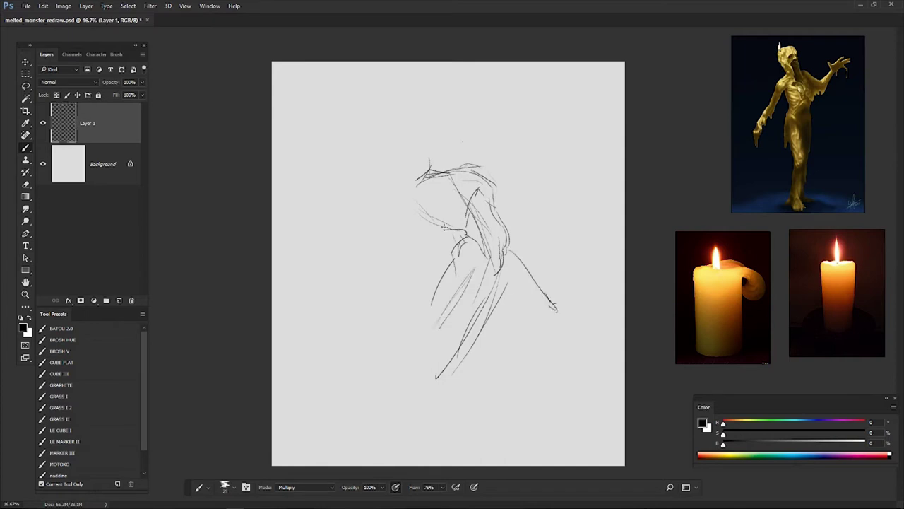
pyautogui.moveTo(503, 221); pyautogui.dragTo(519, 263)
pyautogui.moveTo(510, 263); pyautogui.dragTo(496, 304)
pyautogui.moveTo(424, 175); pyautogui.dragTo(428, 152)
pyautogui.moveTo(432, 175); pyautogui.dragTo(466, 153)
pyautogui.moveTo(413, 195)
pyautogui.mouseDown()
pyautogui.moveTo(458, 187)
pyautogui.moveTo(480, 158)
pyautogui.mouseUp()
pyautogui.press('XF86AudioPlay')
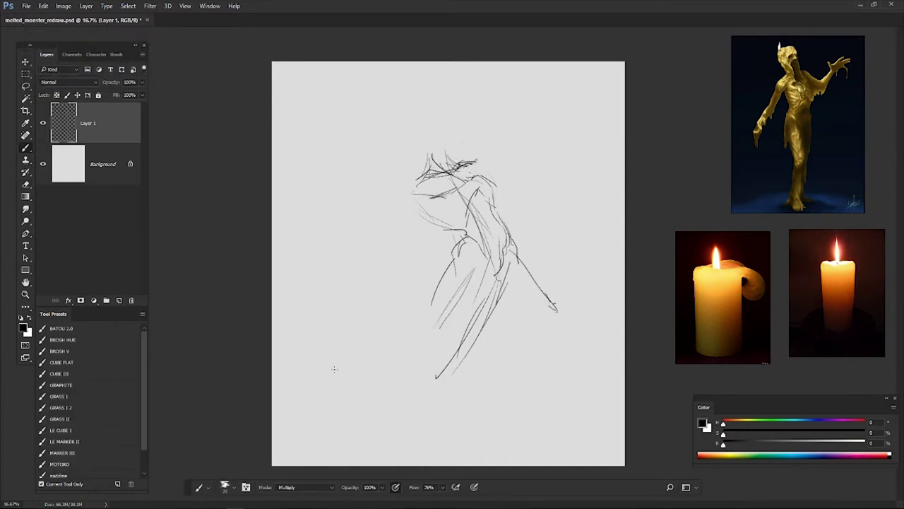
# Draw the curved arm and shoulder, strokes around the head, and long hair down the left side
pyautogui.moveTo(419, 197); pyautogui.dragTo(461, 233)
pyautogui.moveTo(494, 194); pyautogui.dragTo(509, 236)
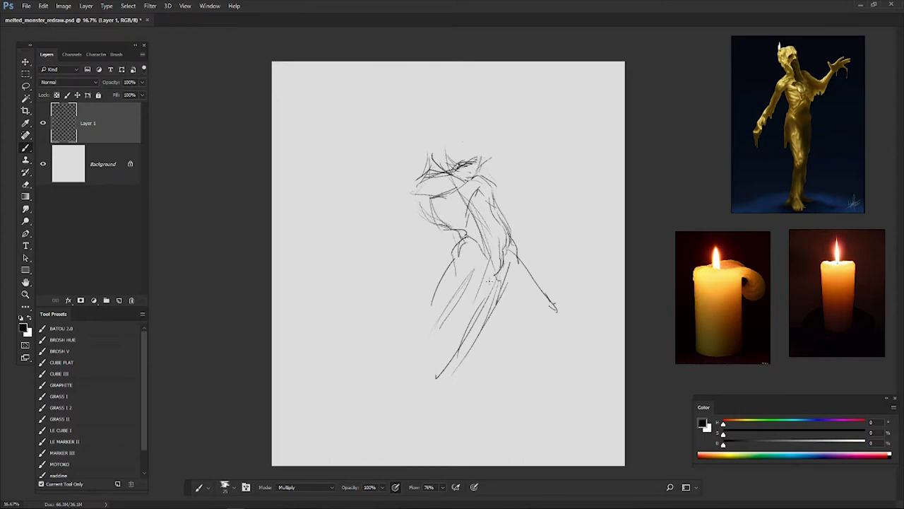
pyautogui.moveTo(487, 287); pyautogui.dragTo(544, 318)
pyautogui.moveTo(434, 190); pyautogui.dragTo(483, 212)
pyautogui.moveTo(468, 174); pyautogui.dragTo(481, 213)
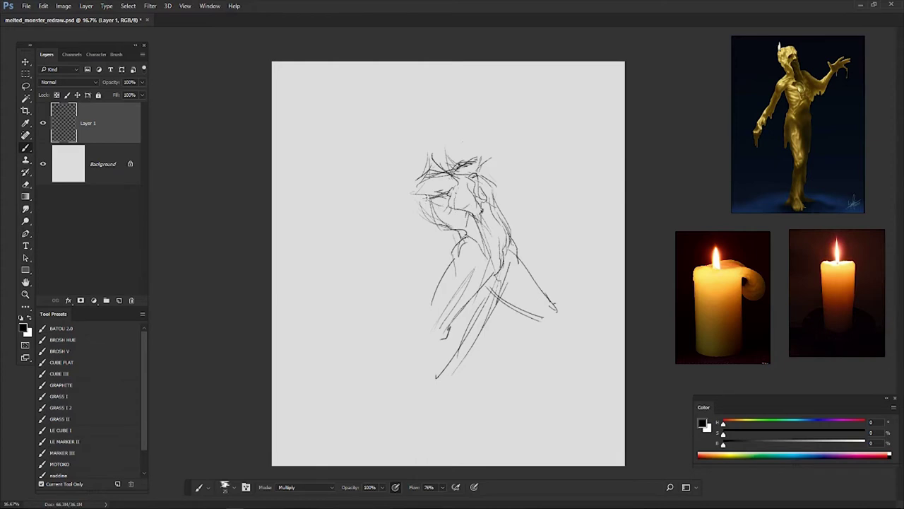
pyautogui.moveTo(431, 174); pyautogui.dragTo(403, 226)
pyautogui.moveTo(426, 200)
pyautogui.mouseDown()
pyautogui.moveTo(422, 253)
pyautogui.moveTo(405, 255)
pyautogui.mouseUp()
# Erase stray strokes at the bottom of the sketch and add longer hair strokes on the left
pyautogui.press('e')
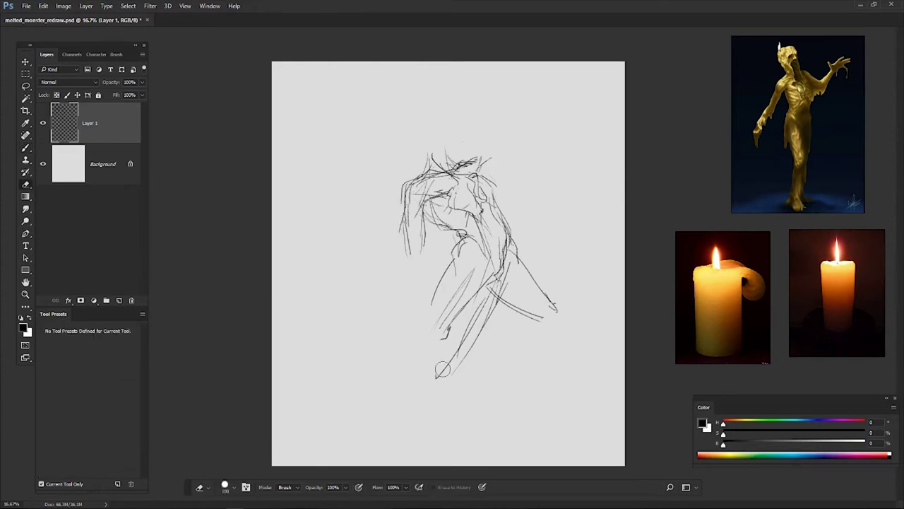
pyautogui.moveTo(443, 369); pyautogui.dragTo(466, 332)
pyautogui.press('b')
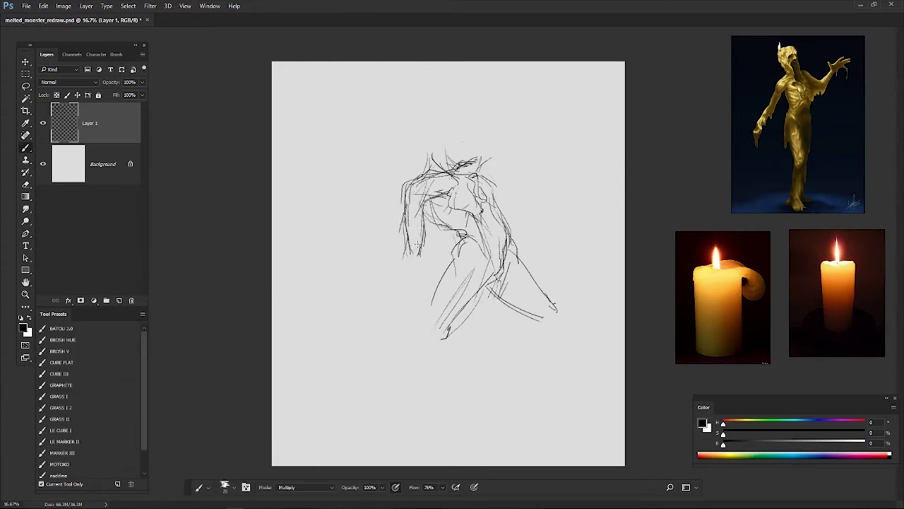
pyautogui.moveTo(421, 233); pyautogui.dragTo(407, 286)
# Lasso the left hair strokes and rotate them with Free Transform
pyautogui.press('l')
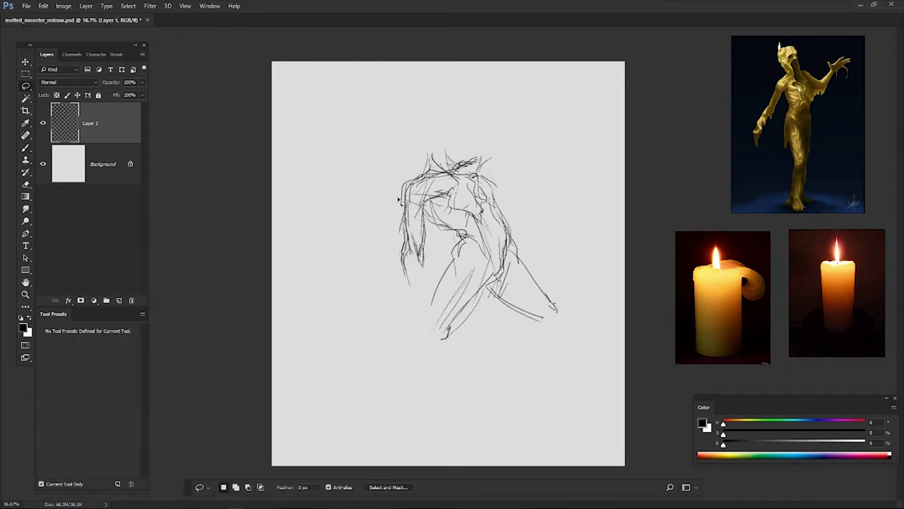
pyautogui.moveTo(397, 200); pyautogui.dragTo(400, 205)
pyautogui.hotkey('ctrl', 't')
pyautogui.moveTo(488, 226); pyautogui.dragTo(494, 192)
pyautogui.press('Return')
pyautogui.press('b')
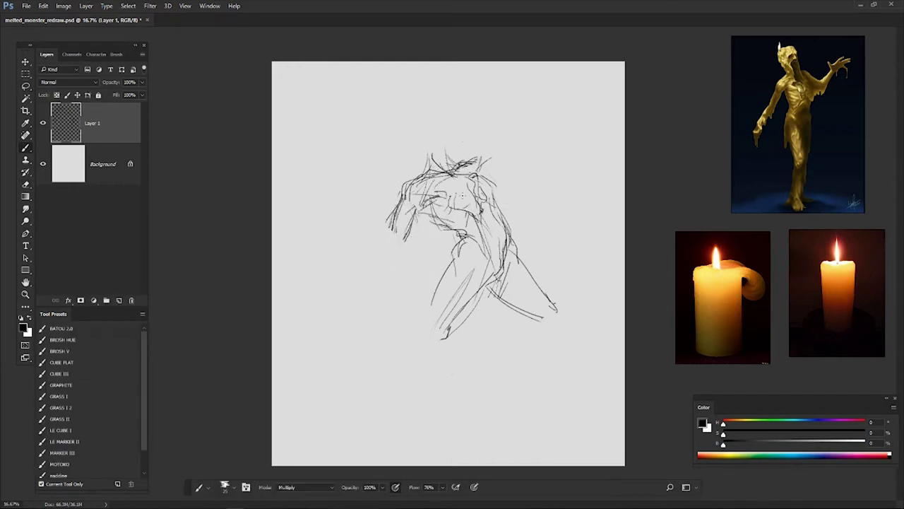
# Add lines beside the head, strokes below the left arm, and lower-body lines
pyautogui.moveTo(481, 160); pyautogui.dragTo(513, 156)
pyautogui.moveTo(502, 164); pyautogui.dragTo(506, 172)
pyautogui.moveTo(394, 238)
pyautogui.mouseDown()
pyautogui.moveTo(376, 251)
pyautogui.moveTo(362, 296)
pyautogui.mouseUp()
pyautogui.moveTo(428, 215); pyautogui.dragTo(423, 241)
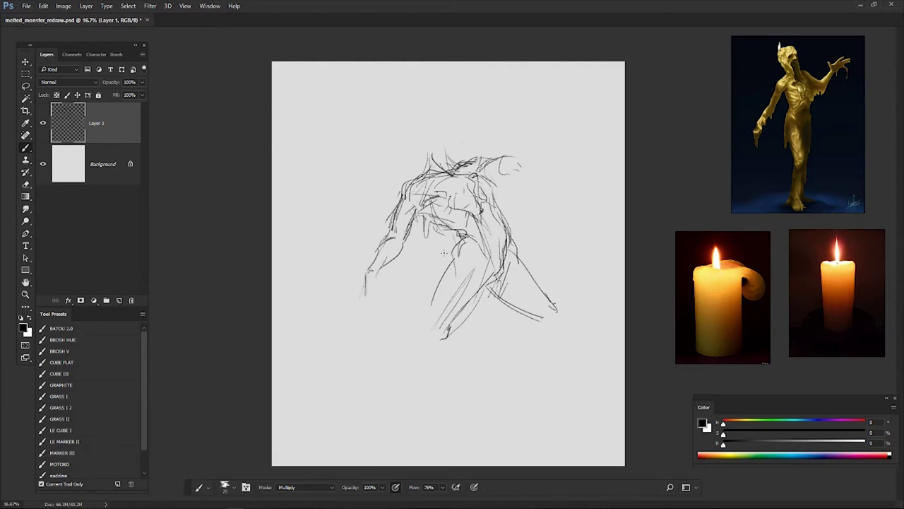
pyautogui.moveTo(510, 250); pyautogui.dragTo(487, 325)
pyautogui.moveTo(483, 269); pyautogui.dragTo(469, 322)
pyautogui.moveTo(516, 250); pyautogui.dragTo(511, 336)
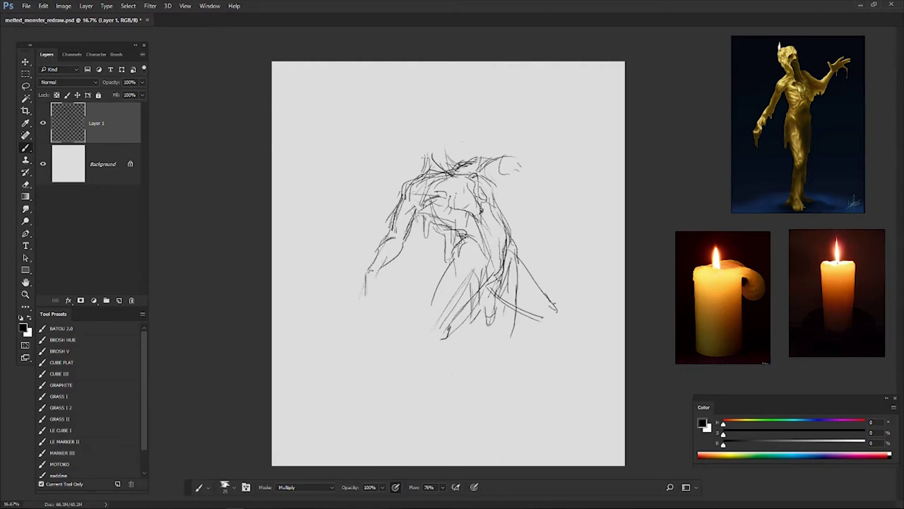
# Add a short stroke by the head, then rotate and reposition the whole sketch
pyautogui.moveTo(423, 168); pyautogui.dragTo(415, 177)
pyautogui.hotkey('ctrl', 't')
pyautogui.moveTo(558, 339); pyautogui.dragTo(551, 359)
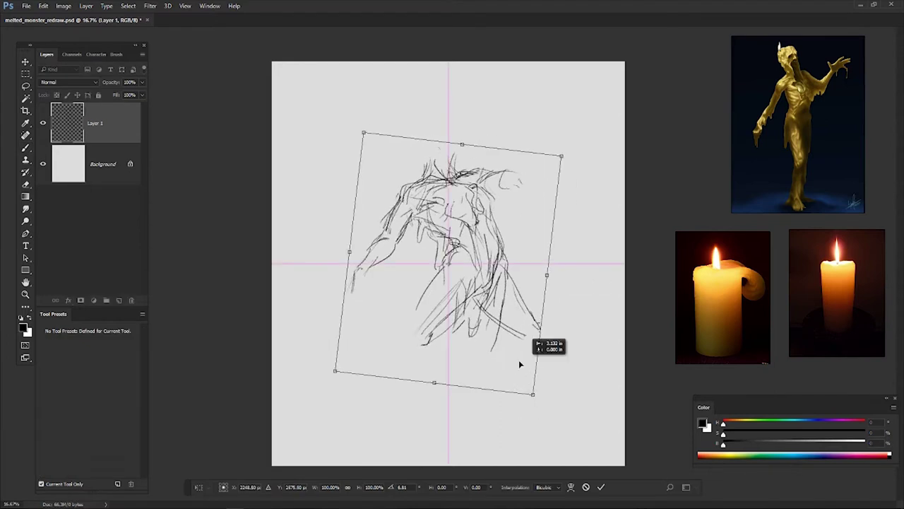
pyautogui.press('Return')
# Draw the clawed left hand, outline the head, and extend the right arm outward
pyautogui.moveTo(342, 306)
pyautogui.mouseDown()
pyautogui.moveTo(360, 321)
pyautogui.moveTo(368, 314)
pyautogui.moveTo(335, 303)
pyautogui.mouseUp()
pyautogui.moveTo(361, 286); pyautogui.dragTo(377, 305)
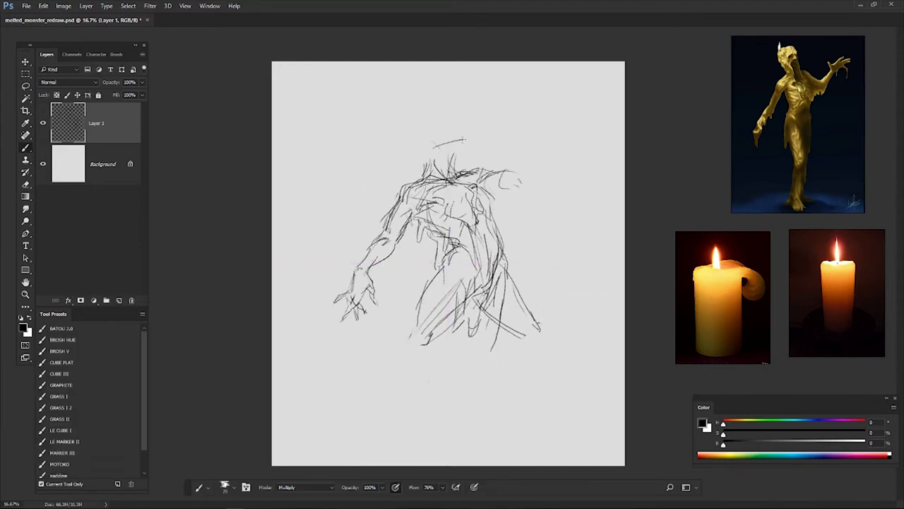
pyautogui.moveTo(465, 141); pyautogui.dragTo(421, 179)
pyautogui.moveTo(489, 191)
pyautogui.mouseDown()
pyautogui.moveTo(564, 185)
pyautogui.moveTo(575, 205)
pyautogui.mouseUp()
pyautogui.moveTo(414, 208); pyautogui.dragTo(395, 278)
# Darken the left torso and add dark strokes across the chest and torso
pyautogui.moveTo(390, 255); pyautogui.dragTo(381, 273)
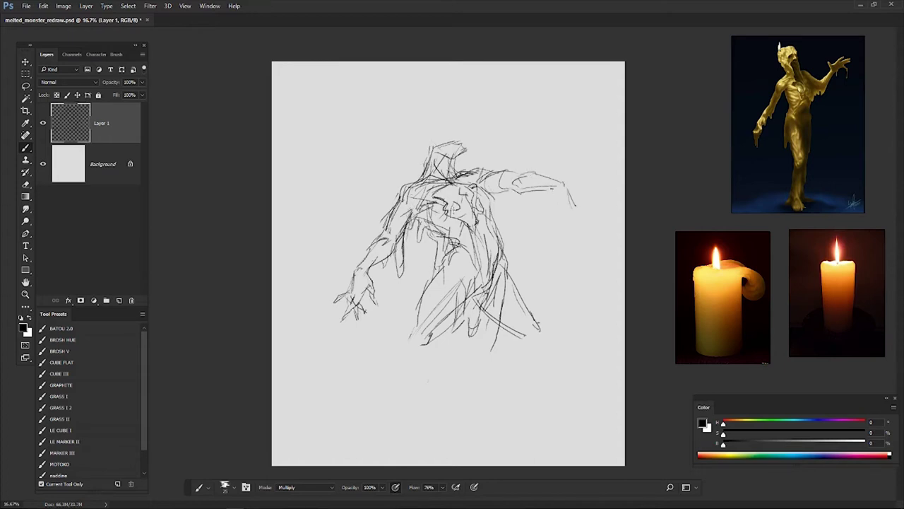
pyautogui.moveTo(444, 191); pyautogui.dragTo(458, 196)
pyautogui.moveTo(465, 202)
pyautogui.mouseDown()
pyautogui.moveTo(467, 221)
pyautogui.moveTo(449, 248)
pyautogui.mouseUp()
pyautogui.moveTo(424, 202); pyautogui.dragTo(437, 206)
pyautogui.moveTo(445, 219); pyautogui.dragTo(465, 230)
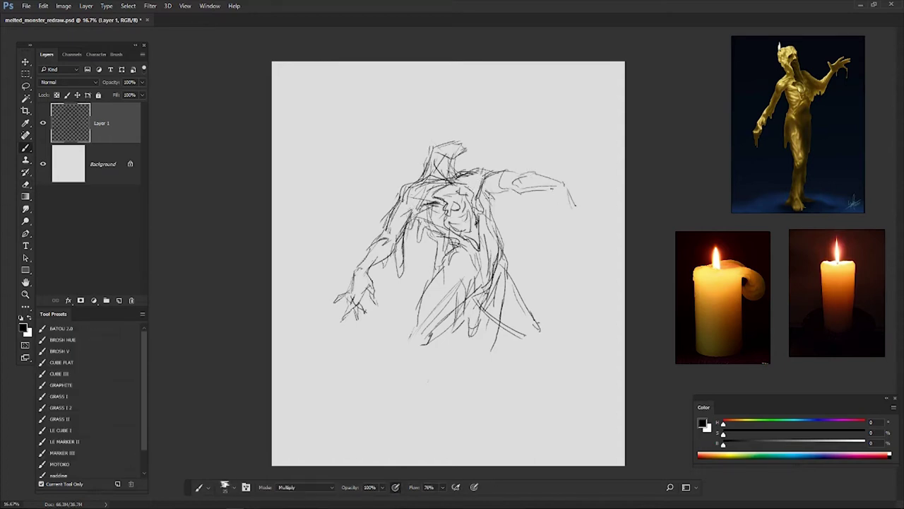
pyautogui.moveTo(418, 185); pyautogui.dragTo(434, 201)
pyautogui.moveTo(470, 250); pyautogui.dragTo(486, 278)
pyautogui.moveTo(511, 249); pyautogui.dragTo(495, 317)
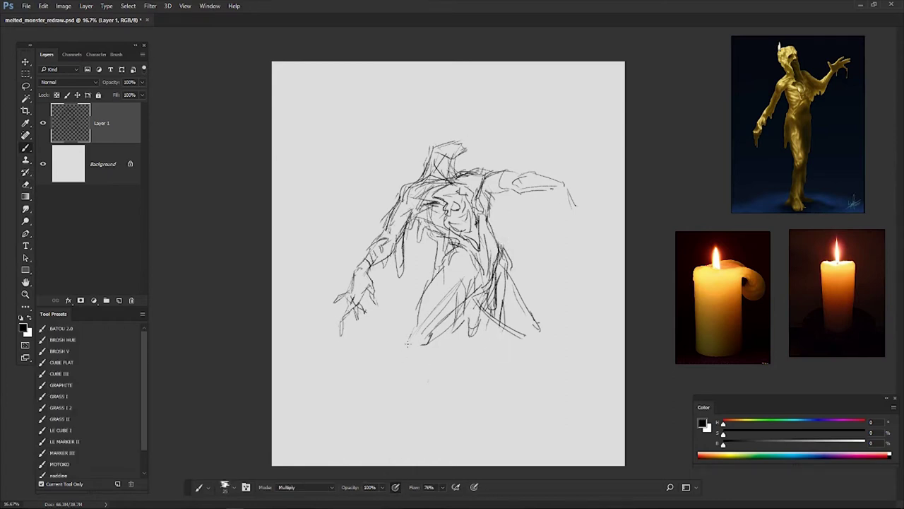
# Add a diagonal leg line and shape the raised right hand with fingers, claws and wax drips
pyautogui.moveTo(417, 327); pyautogui.dragTo(390, 394)
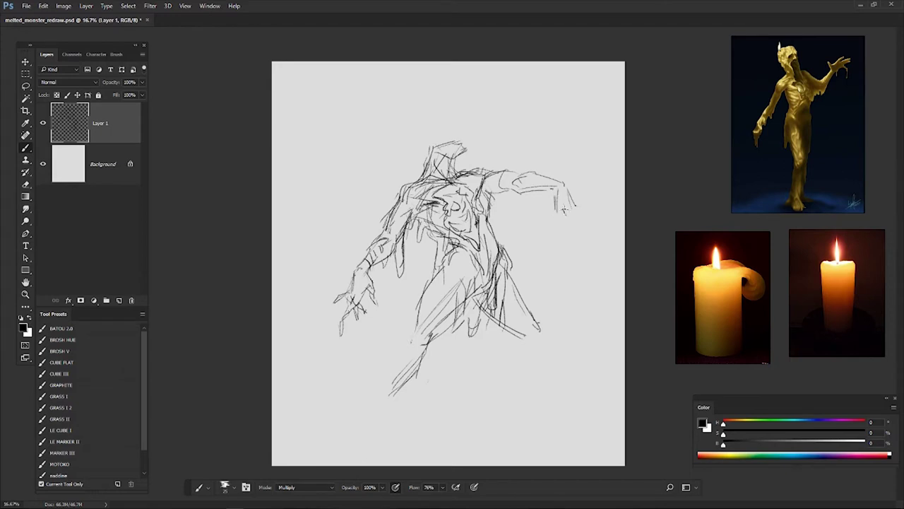
pyautogui.moveTo(573, 206); pyautogui.dragTo(592, 223)
pyautogui.moveTo(566, 208)
pyautogui.mouseDown()
pyautogui.moveTo(553, 229)
pyautogui.moveTo(599, 234)
pyautogui.mouseUp()
pyautogui.moveTo(535, 185); pyautogui.dragTo(539, 215)
pyautogui.moveTo(551, 187); pyautogui.dragTo(553, 212)
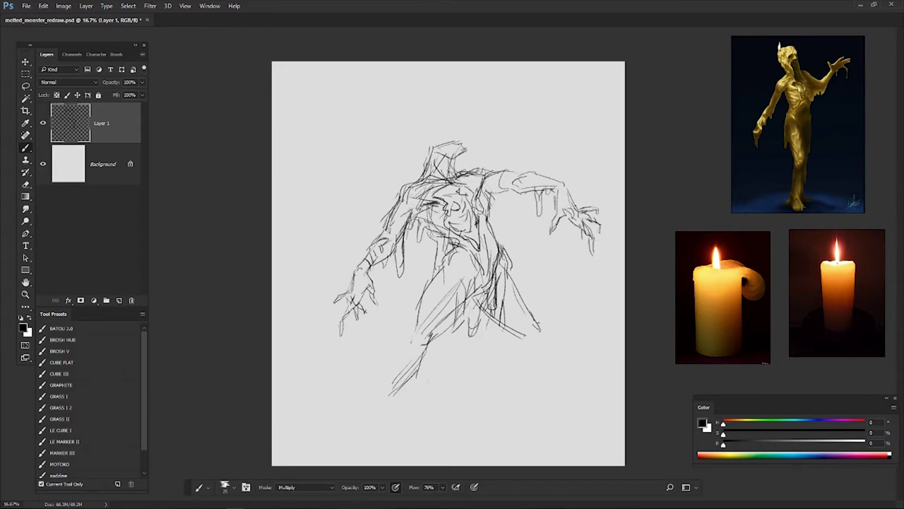
# Draw the lower leg extending down-left and an arc above the head
pyautogui.moveTo(435, 127); pyautogui.dragTo(448, 130)
pyautogui.moveTo(440, 318); pyautogui.dragTo(381, 397)
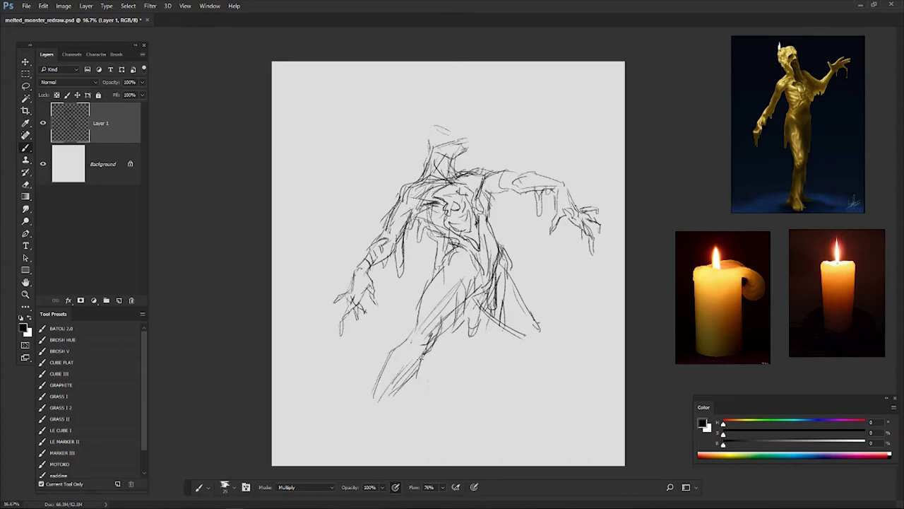
pyautogui.moveTo(421, 360); pyautogui.dragTo(367, 419)
pyautogui.moveTo(417, 329)
pyautogui.mouseDown()
pyautogui.moveTo(366, 421)
pyautogui.moveTo(389, 403)
pyautogui.mouseUp()
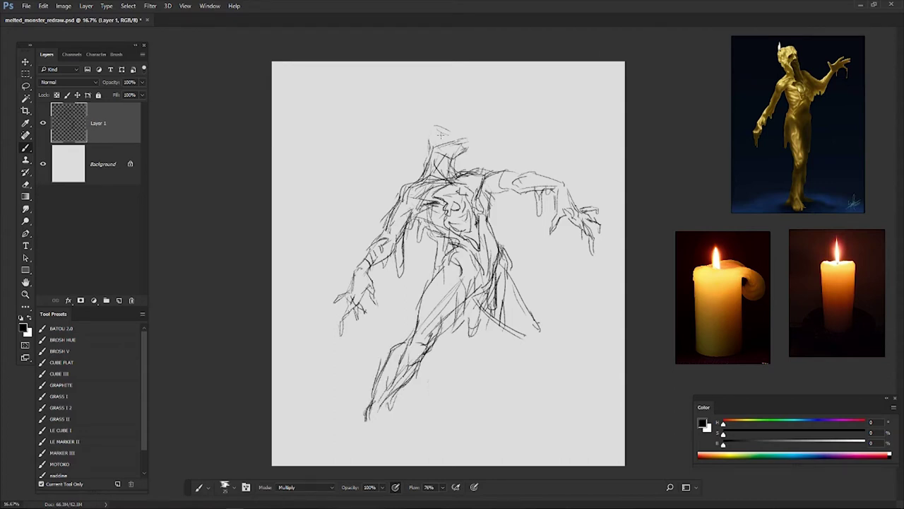
pyautogui.moveTo(430, 113); pyautogui.dragTo(474, 113)
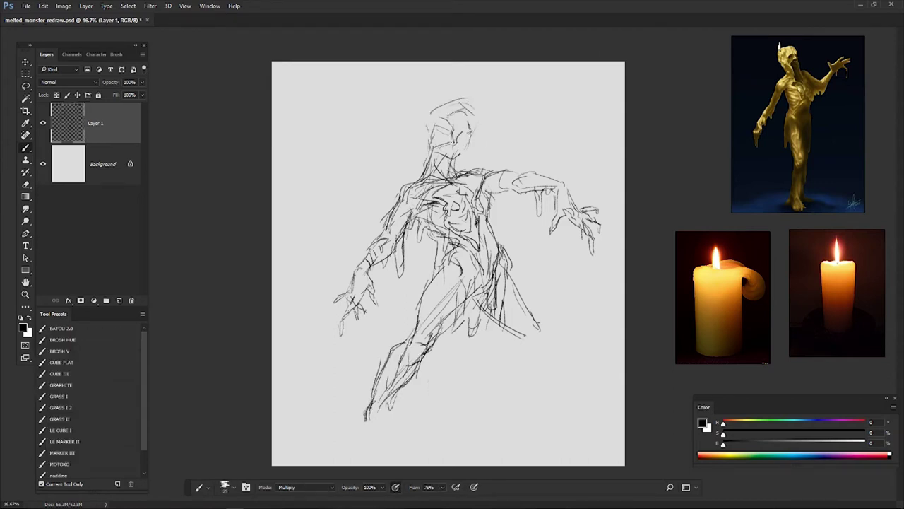
# Free-transform the right hand slightly, refine the head outline, and draw the flame-like wick
pyautogui.press('r')
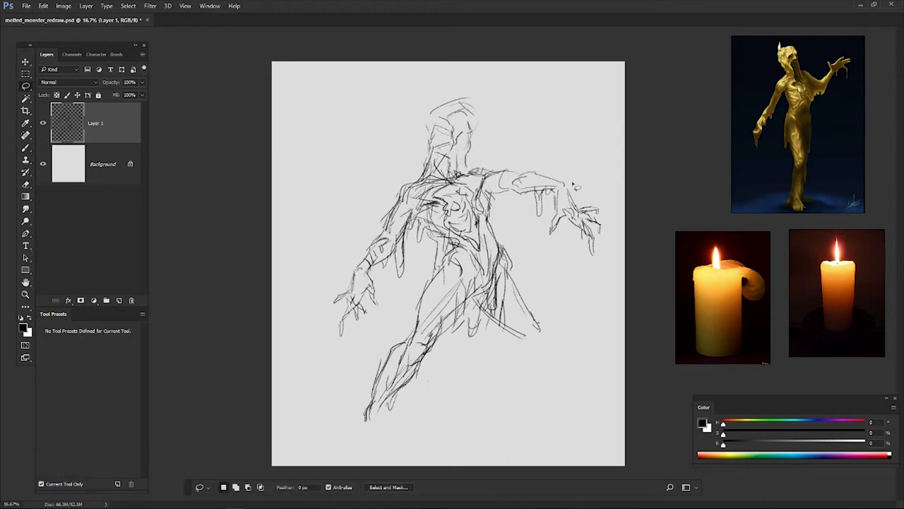
pyautogui.hotkey('ctrl', 't')
pyautogui.press('Return')
pyautogui.press('b')
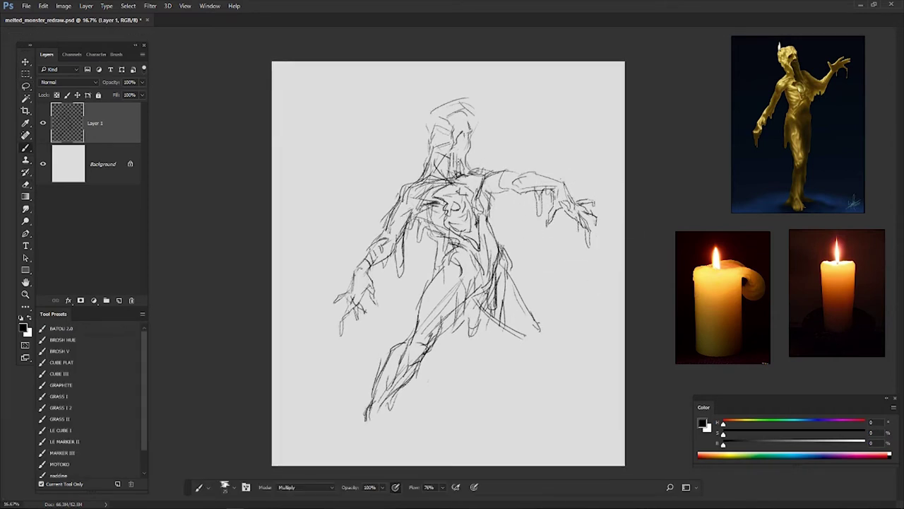
pyautogui.moveTo(452, 113); pyautogui.dragTo(477, 148)
pyautogui.moveTo(434, 130)
pyautogui.mouseDown()
pyautogui.moveTo(454, 145)
pyautogui.moveTo(431, 151)
pyautogui.mouseUp()
pyautogui.moveTo(445, 113)
pyautogui.mouseDown()
pyautogui.moveTo(453, 78)
pyautogui.moveTo(467, 100)
pyautogui.mouseUp()
# Draw the right leg down toward the bottom of the canvas
pyautogui.moveTo(505, 327); pyautogui.dragTo(565, 398)
pyautogui.moveTo(540, 328); pyautogui.dragTo(568, 399)
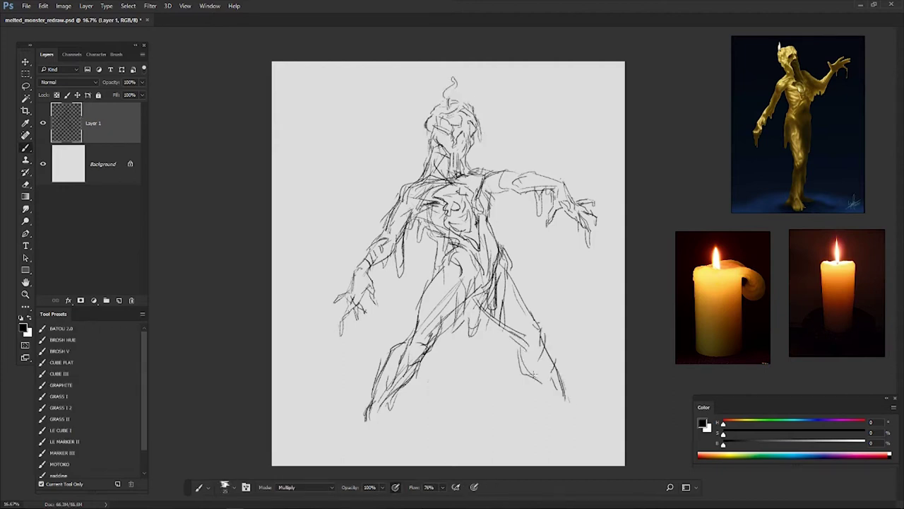
pyautogui.moveTo(523, 362); pyautogui.dragTo(558, 406)
pyautogui.moveTo(510, 320); pyautogui.dragTo(569, 407)
# Draw the lower-left leg and left foot, then save the document
pyautogui.moveTo(369, 409); pyautogui.dragTo(362, 426)
pyautogui.moveTo(374, 406)
pyautogui.mouseDown()
pyautogui.moveTo(386, 447)
pyautogui.moveTo(402, 448)
pyautogui.mouseUp()
pyautogui.moveTo(362, 425); pyautogui.dragTo(361, 446)
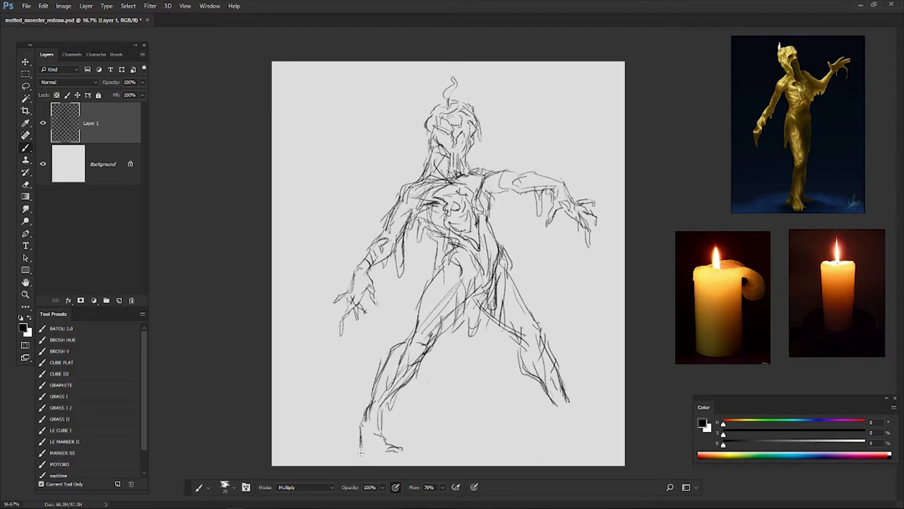
pyautogui.moveTo(378, 400); pyautogui.dragTo(381, 432)
pyautogui.moveTo(366, 409)
pyautogui.mouseDown()
pyautogui.moveTo(359, 437)
pyautogui.moveTo(375, 449)
pyautogui.mouseUp()
pyautogui.hotkey('ctrl', 's')
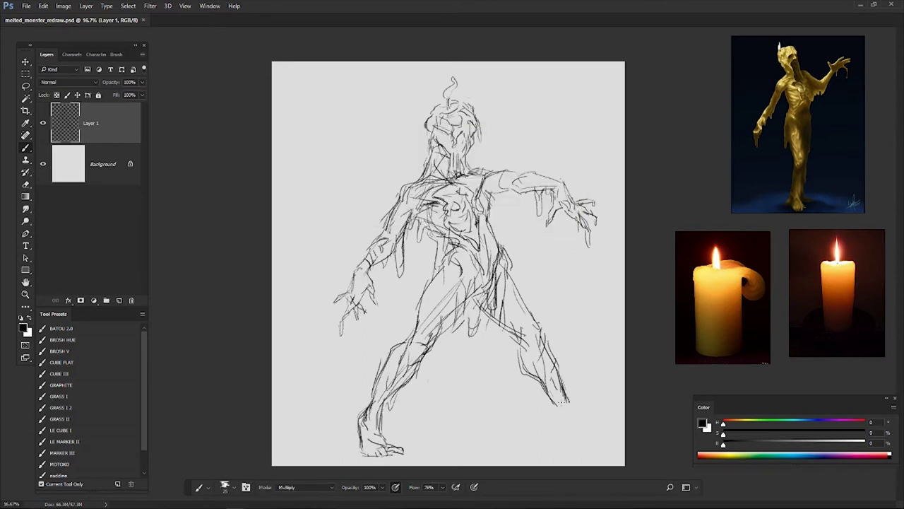
# Sketch the right foot extending down and to the right
pyautogui.press('e')
pyautogui.press('b')
pyautogui.moveTo(549, 421); pyautogui.dragTo(569, 438)
pyautogui.moveTo(568, 435); pyautogui.dragTo(595, 455)
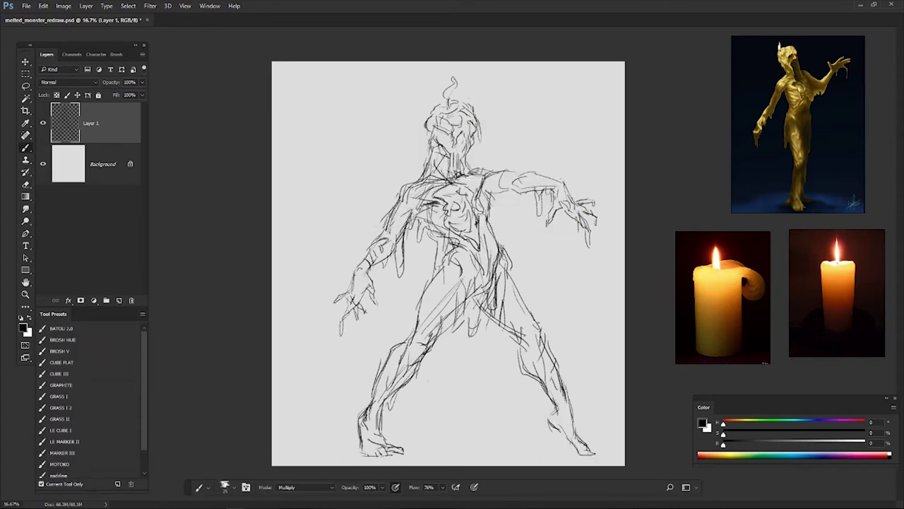
pyautogui.moveTo(495, 317); pyautogui.dragTo(519, 374)
# Create a new empty layer, then go back to working on Layer 1
pyautogui.press('z')
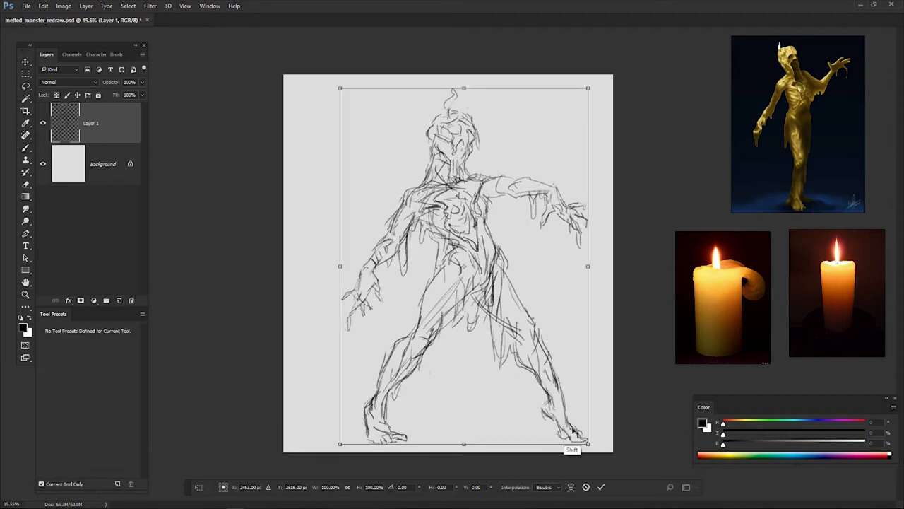
pyautogui.hotkey('ctrl', 'shift', 'alt', 'n')
pyautogui.click(42, 164)
pyautogui.press('b')
pyautogui.click(42, 164)
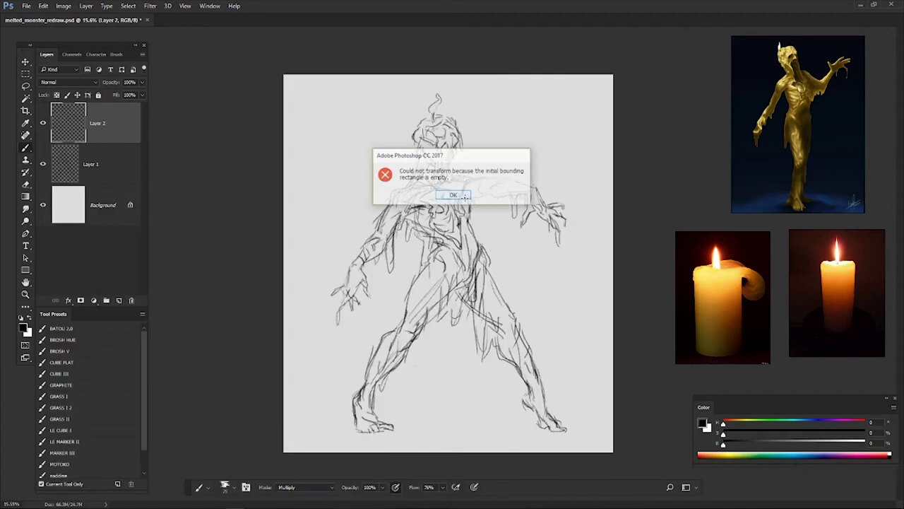
pyautogui.click(91, 164)
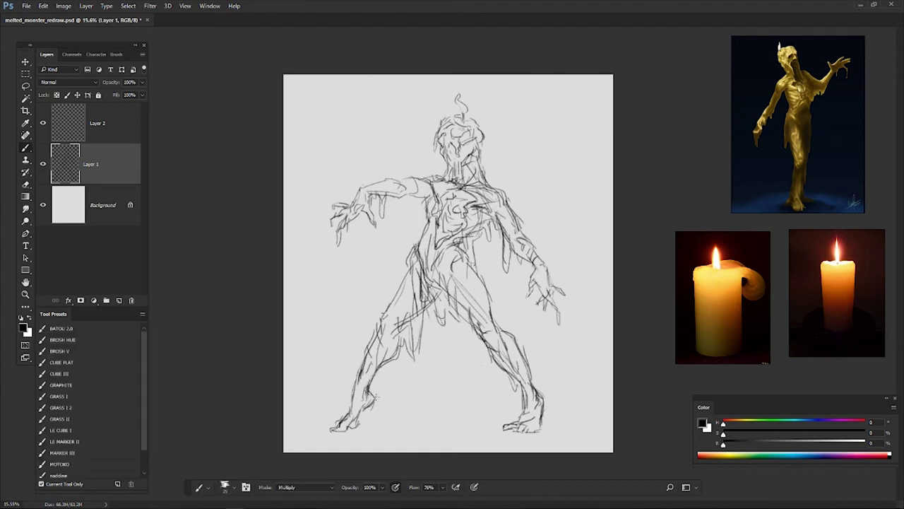
# Refine the left leg and right foot, add a ground line, and duplicate Layer 1
pyautogui.moveTo(388, 325); pyautogui.dragTo(375, 369)
pyautogui.moveTo(407, 323); pyautogui.dragTo(387, 363)
pyautogui.moveTo(541, 418); pyautogui.dragTo(567, 427)
pyautogui.moveTo(491, 430); pyautogui.dragTo(452, 430)
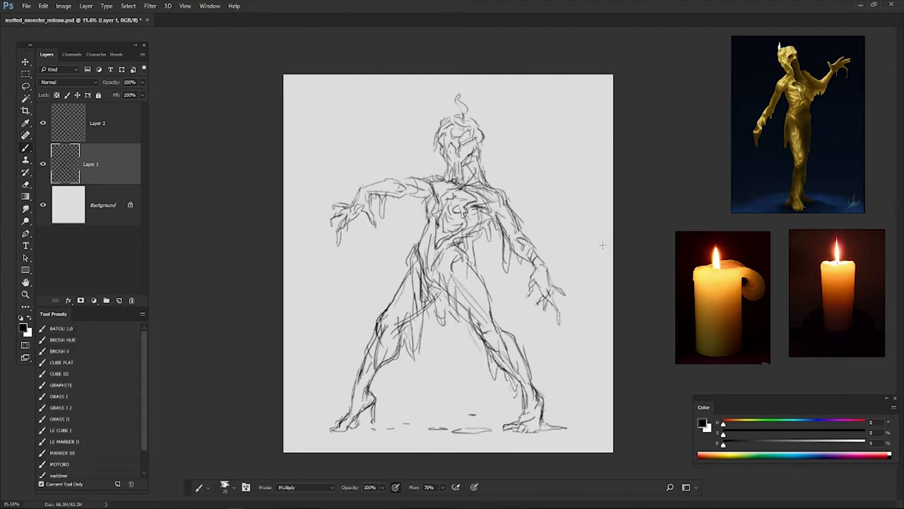
pyautogui.hotkey('ctrl', 'j')
# Lasso and delete the old left leg, select Layer 1 copy, and show Layer 1
pyautogui.press('l')
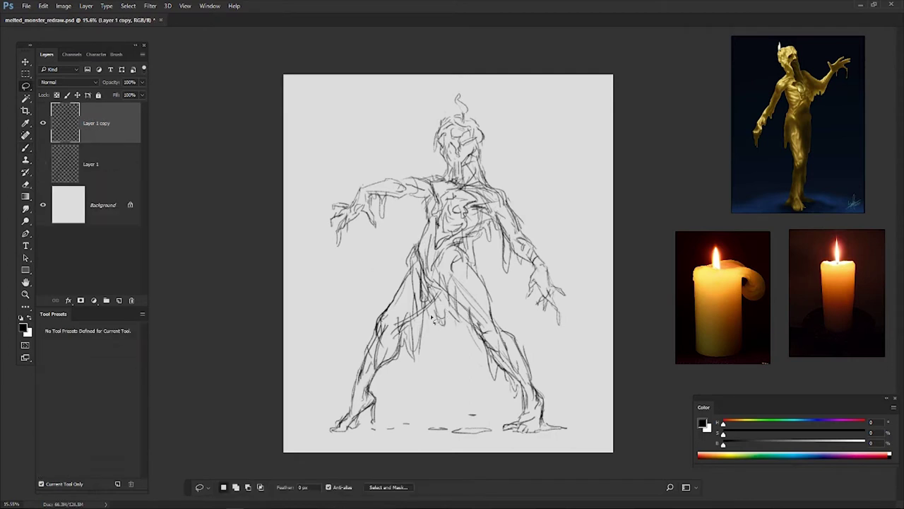
pyautogui.moveTo(422, 257); pyautogui.dragTo(381, 448)
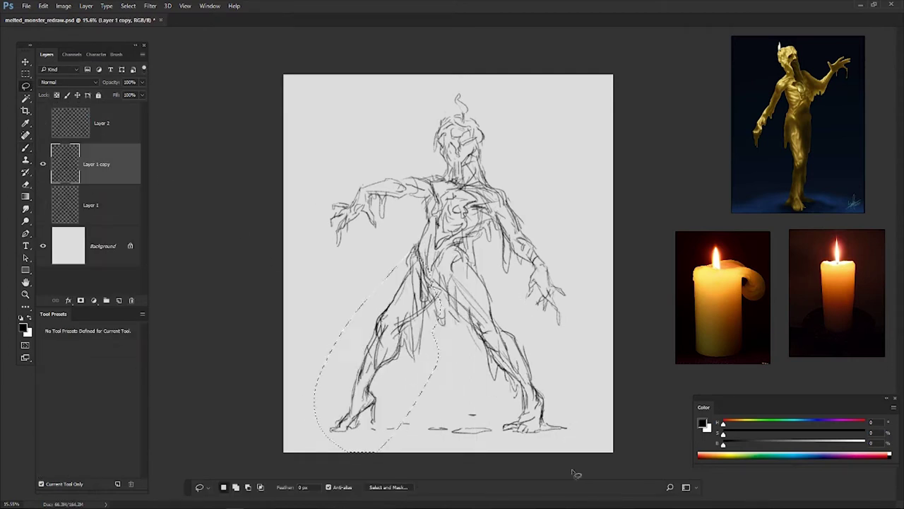
pyautogui.hotkey('ctrl', 'd')
pyautogui.click(111, 136)
pyautogui.click(42, 164)
pyautogui.press('b')
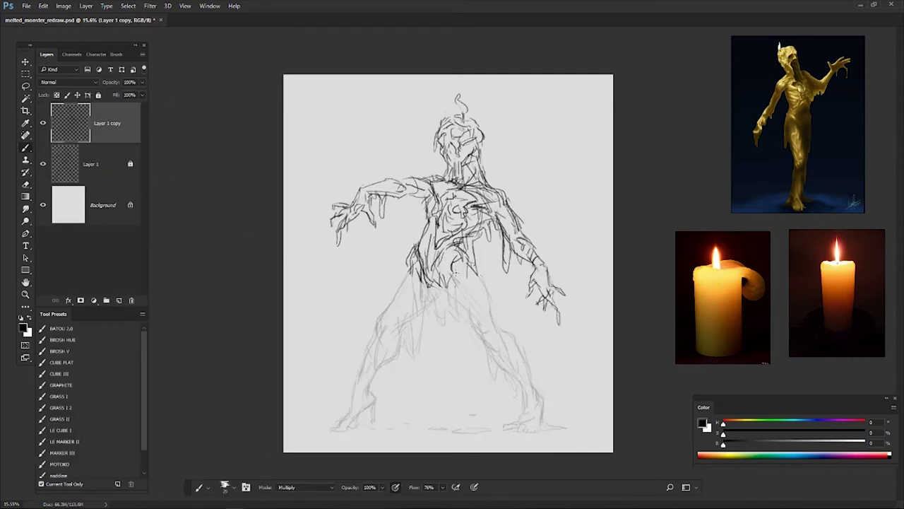
# Redraw the legs with sweeping diagonal strokes over the faint sketch, then hide Layer 1
pyautogui.moveTo(459, 263); pyautogui.dragTo(424, 350)
pyautogui.moveTo(438, 279); pyautogui.dragTo(399, 350)
pyautogui.moveTo(417, 314); pyautogui.dragTo(380, 361)
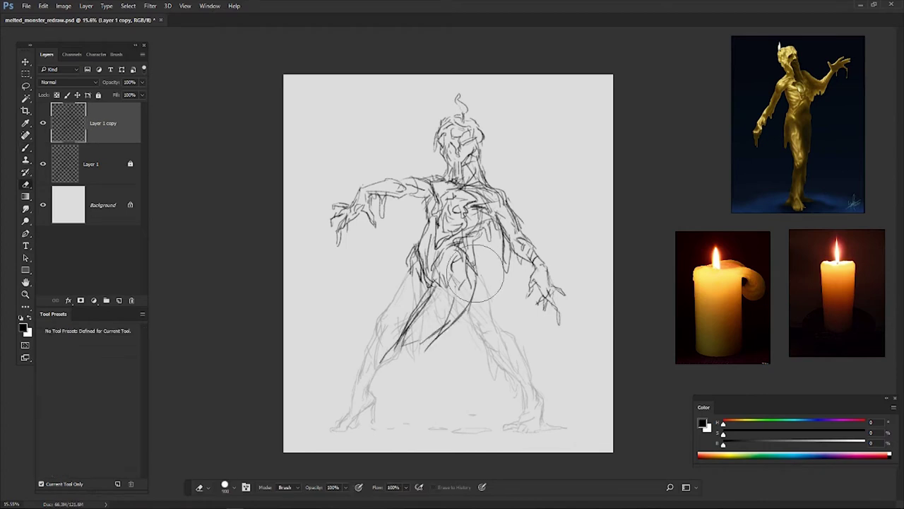
pyautogui.moveTo(475, 265); pyautogui.dragTo(375, 392)
pyautogui.moveTo(424, 339); pyautogui.dragTo(361, 413)
pyautogui.hotkey('ctrl', 't')
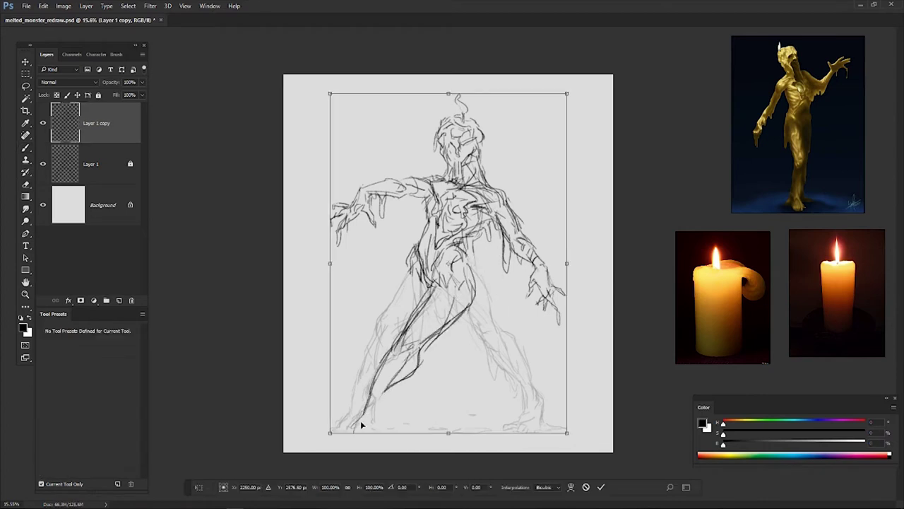
pyautogui.press('Escape')
pyautogui.click(42, 164)
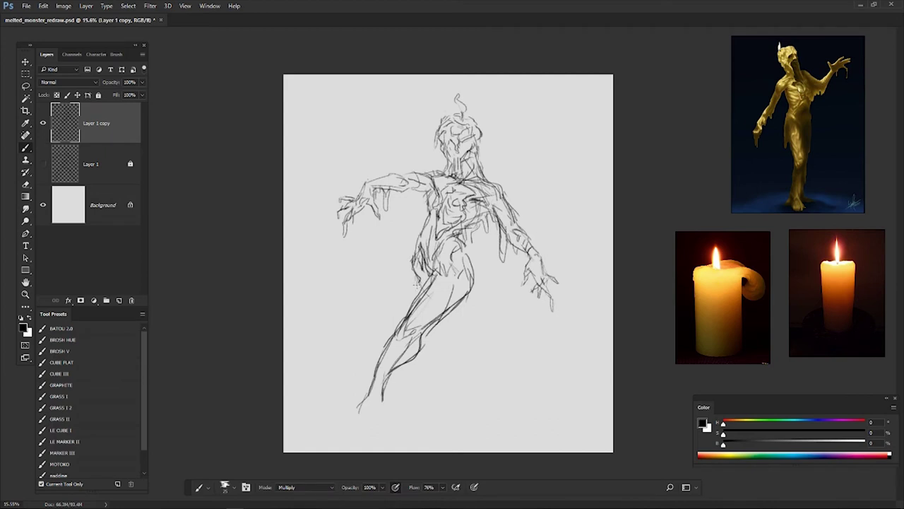
# Sketch the thigh curve, darker lower leg and foot of the striding leg
pyautogui.moveTo(422, 297); pyautogui.dragTo(476, 346)
pyautogui.moveTo(424, 290); pyautogui.dragTo(353, 431)
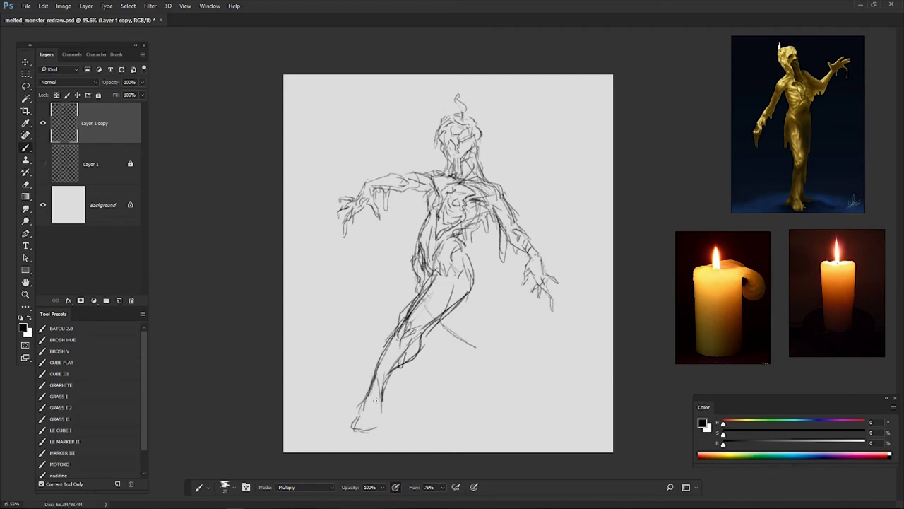
pyautogui.moveTo(382, 388); pyautogui.dragTo(357, 423)
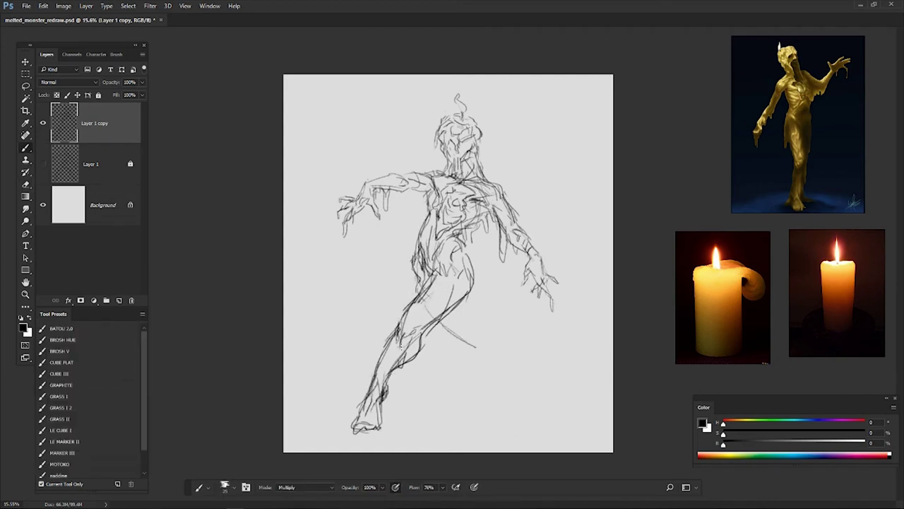
# Flip the canvas horizontally, then thicken the lower leg and foot outlines
pyautogui.hotkey('ctrl', 'shift', 'h')
pyautogui.moveTo(539, 427); pyautogui.dragTo(548, 432)
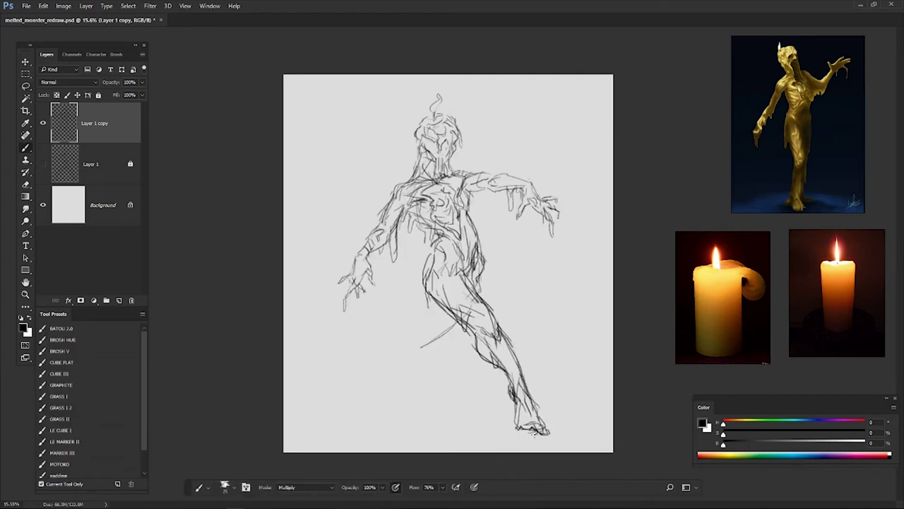
pyautogui.moveTo(498, 341)
pyautogui.mouseDown()
pyautogui.moveTo(526, 399)
pyautogui.moveTo(521, 412)
pyautogui.mouseUp()
pyautogui.moveTo(536, 396); pyautogui.dragTo(545, 425)
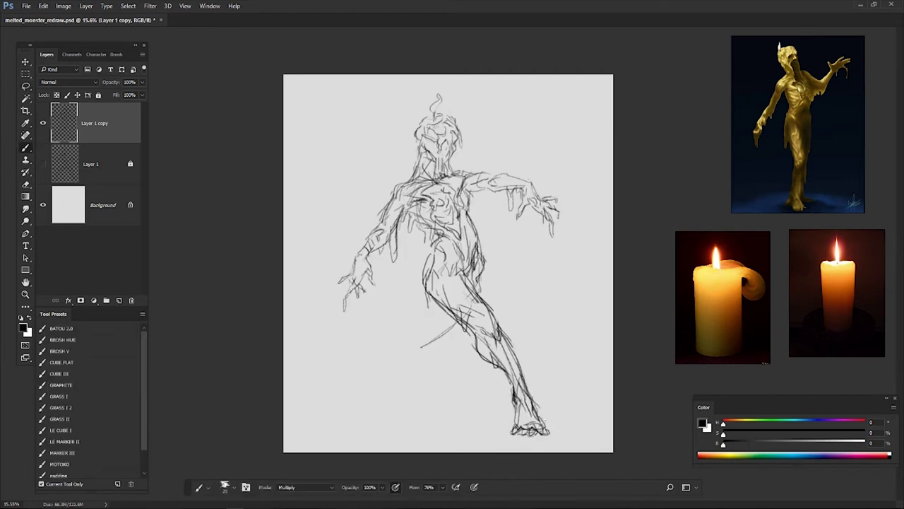
pyautogui.moveTo(499, 332)
pyautogui.mouseDown()
pyautogui.moveTo(513, 387)
pyautogui.moveTo(523, 371)
pyautogui.mouseUp()
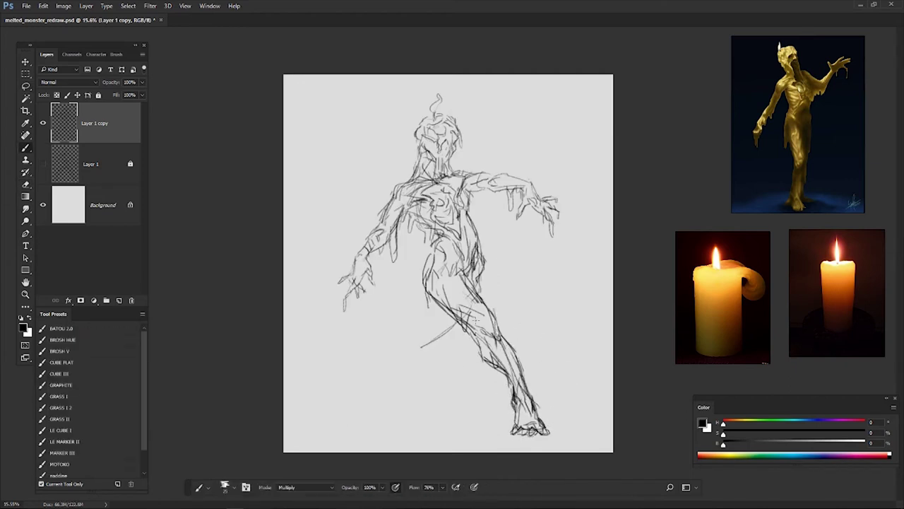
# Draw the other leg down to the foot, then redraw and shape the left leg and foot
pyautogui.moveTo(426, 295); pyautogui.dragTo(397, 352)
pyautogui.moveTo(450, 324)
pyautogui.mouseDown()
pyautogui.moveTo(381, 385)
pyautogui.moveTo(390, 383)
pyautogui.mouseUp()
pyautogui.press('e')
pyautogui.press('b')
pyautogui.moveTo(425, 297); pyautogui.dragTo(385, 382)
pyautogui.moveTo(387, 377)
pyautogui.mouseDown()
pyautogui.moveTo(377, 419)
pyautogui.moveTo(400, 408)
pyautogui.mouseUp()
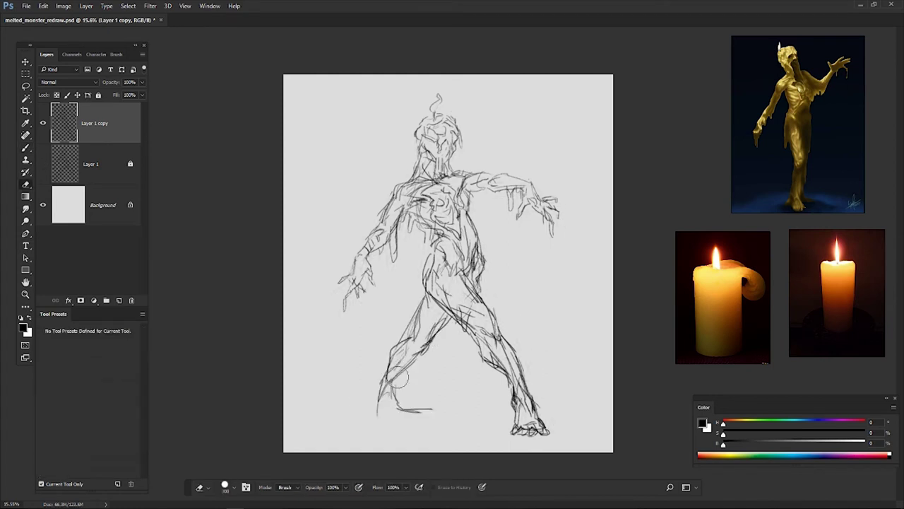
pyautogui.moveTo(414, 361)
pyautogui.mouseDown()
pyautogui.moveTo(383, 392)
pyautogui.moveTo(382, 421)
pyautogui.moveTo(431, 416)
pyautogui.mouseUp()
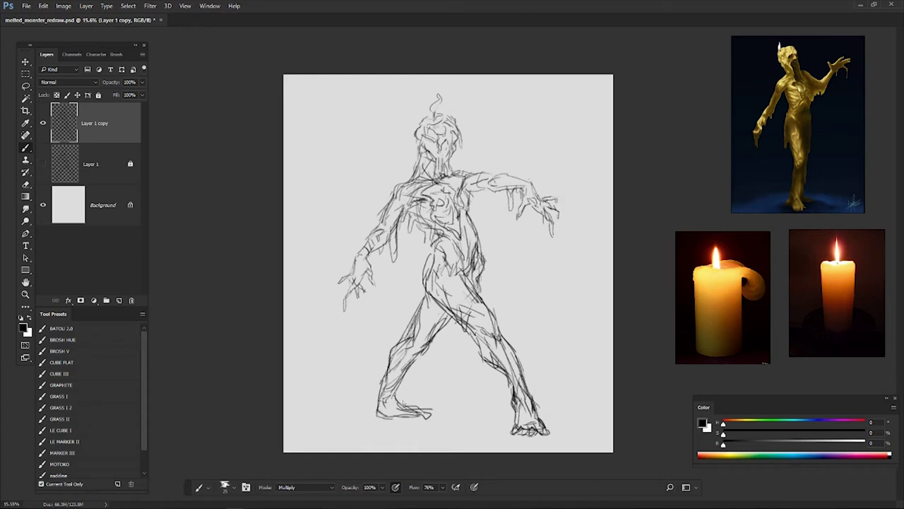
pyautogui.moveTo(373, 395); pyautogui.dragTo(418, 420)
# Erase part of the left leg and foot with the Eraser and redraw the foot
pyautogui.press('e')
pyautogui.moveTo(406, 316); pyautogui.dragTo(408, 339)
pyautogui.moveTo(428, 415)
pyautogui.mouseDown()
pyautogui.moveTo(417, 426)
pyautogui.moveTo(405, 412)
pyautogui.moveTo(428, 406)
pyautogui.mouseUp()
pyautogui.press('b')
# Add strokes to the lower torso and thigh, a drip, a ground line, and right-thigh hatching
pyautogui.moveTo(451, 318); pyautogui.dragTo(441, 353)
pyautogui.moveTo(427, 300); pyautogui.dragTo(428, 345)
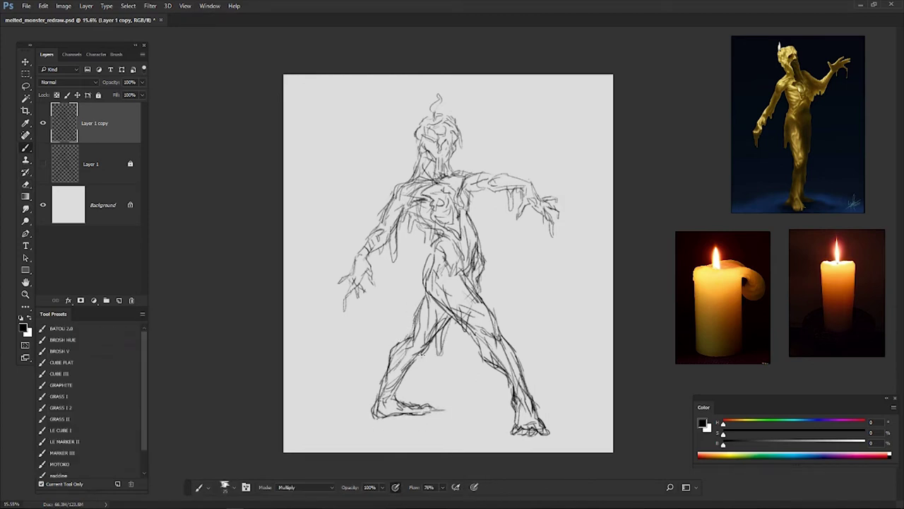
pyautogui.moveTo(456, 399); pyautogui.dragTo(456, 419)
pyautogui.moveTo(445, 429); pyautogui.dragTo(502, 427)
pyautogui.moveTo(457, 313); pyautogui.dragTo(522, 392)
# Add torso and arm strokes plus ground and drip marks around both feet, then flip back
pyautogui.moveTo(415, 257); pyautogui.dragTo(434, 302)
pyautogui.moveTo(477, 230)
pyautogui.mouseDown()
pyautogui.moveTo(489, 242)
pyautogui.moveTo(472, 265)
pyautogui.mouseUp()
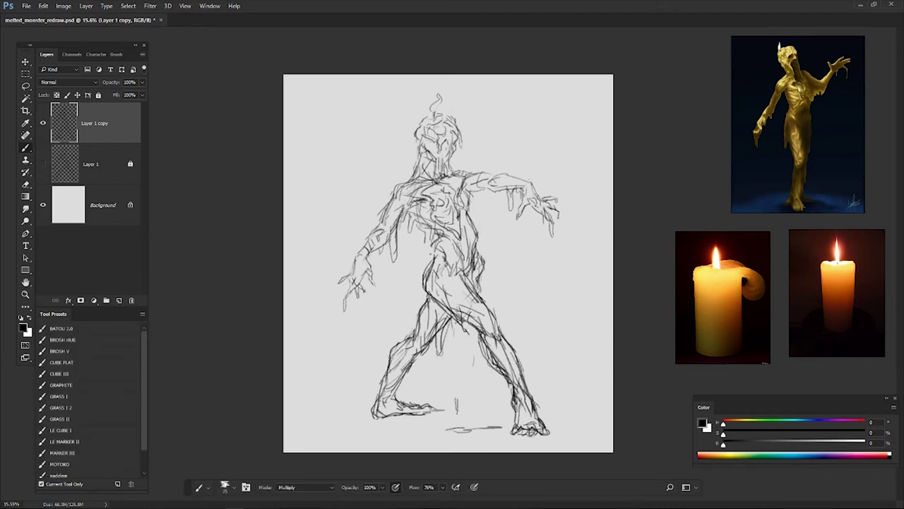
pyautogui.moveTo(424, 424); pyautogui.dragTo(397, 427)
pyautogui.moveTo(344, 418); pyautogui.dragTo(360, 415)
pyautogui.moveTo(402, 427); pyautogui.dragTo(428, 423)
pyautogui.moveTo(523, 406)
pyautogui.mouseDown()
pyautogui.moveTo(564, 433)
pyautogui.moveTo(585, 432)
pyautogui.mouseUp()
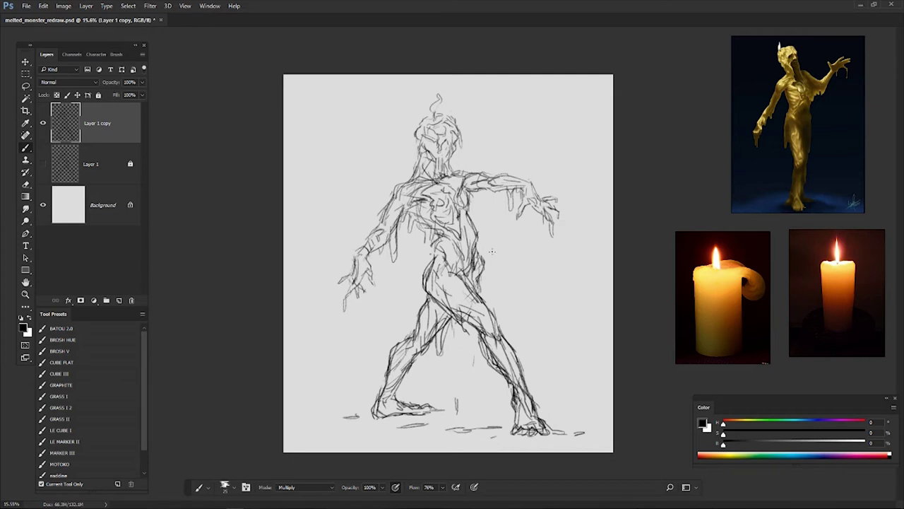
pyautogui.hotkey('ctrl', 't')
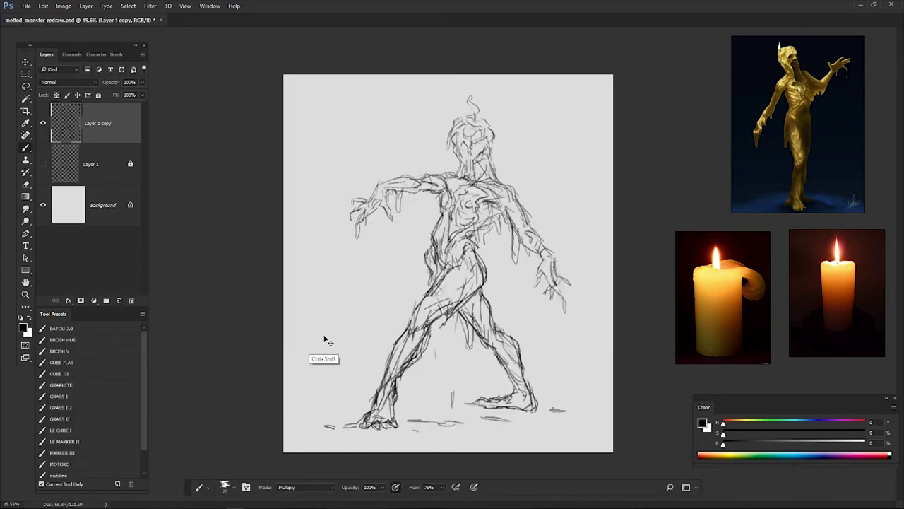
# Nudge the right-foot strokes with a transform and extend the ground line beneath
pyautogui.hotkey('ctrl', 't')
pyautogui.press('Return')
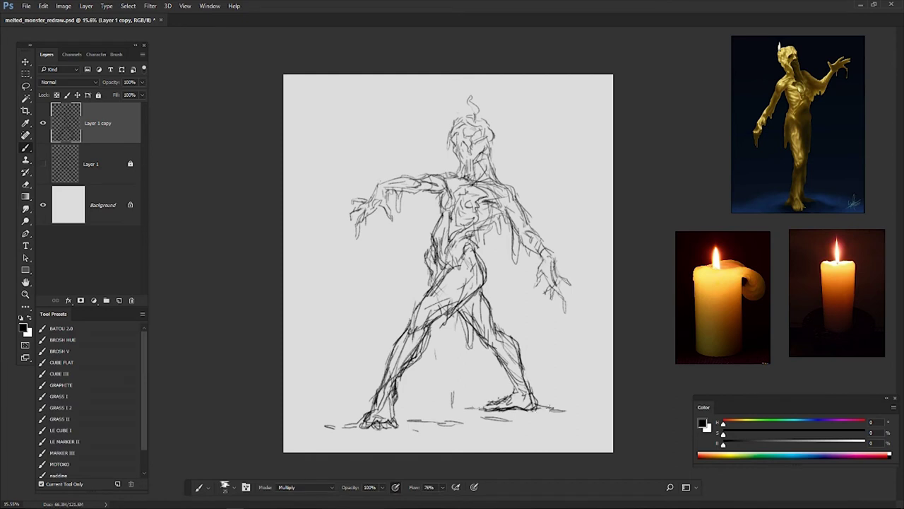
pyautogui.moveTo(538, 408); pyautogui.dragTo(577, 408)
pyautogui.moveTo(444, 413); pyautogui.dragTo(486, 411)
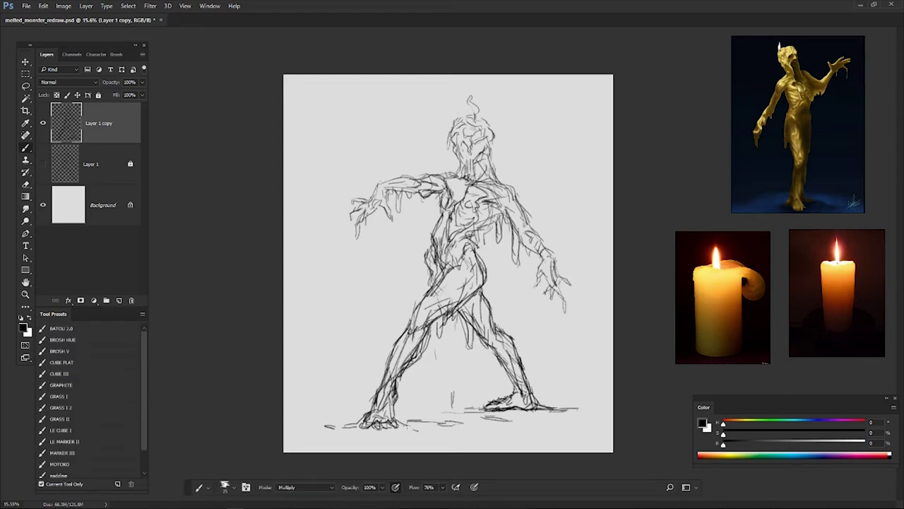
# Redraw the head swirl and reinforce the head's right side and neck
pyautogui.moveTo(474, 98); pyautogui.dragTo(482, 107)
pyautogui.moveTo(484, 131)
pyautogui.mouseDown()
pyautogui.moveTo(494, 146)
pyautogui.moveTo(493, 183)
pyautogui.mouseUp()
pyautogui.moveTo(476, 156); pyautogui.dragTo(487, 181)
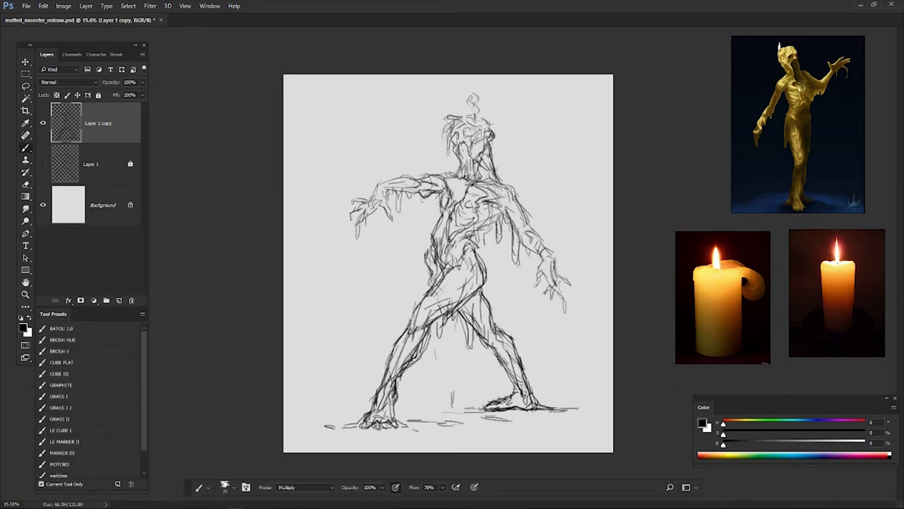
pyautogui.moveTo(491, 124); pyautogui.dragTo(502, 171)
# Lasso the figure's left arm and shift it slightly up and left
pyautogui.press('l')
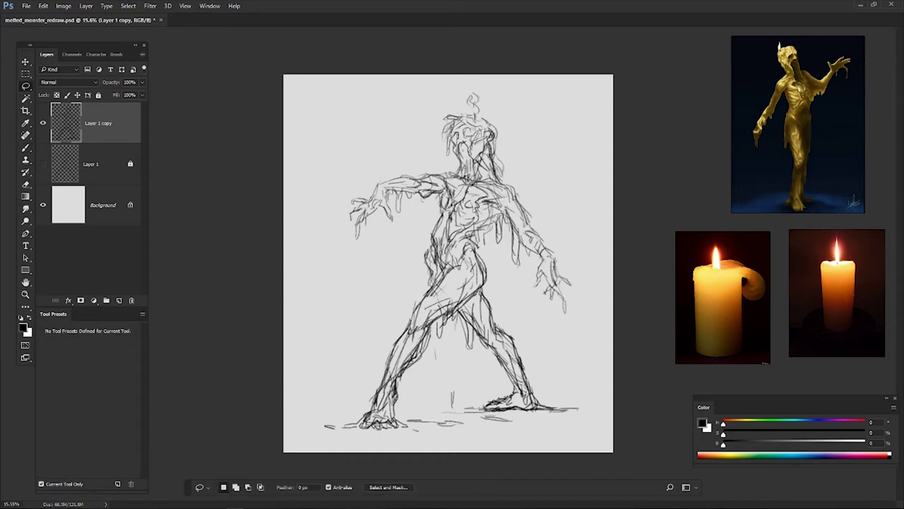
pyautogui.moveTo(326, 157); pyautogui.dragTo(459, 247)
pyautogui.hotkey('ctrl', 't')
pyautogui.moveTo(396, 205); pyautogui.dragTo(388, 199)
pyautogui.press('Return')
pyautogui.press('b')
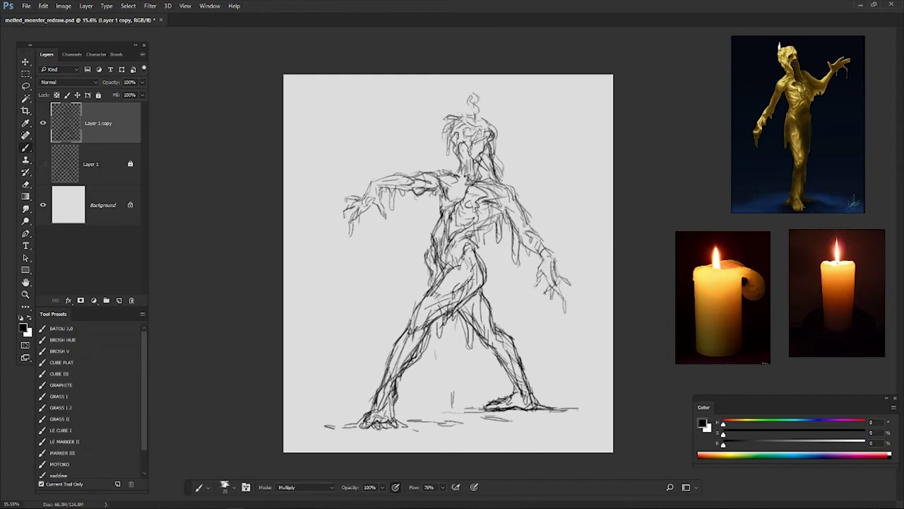
# Rename the drawing layer 'sketch' and add a new empty layer above it
pyautogui.write('z')
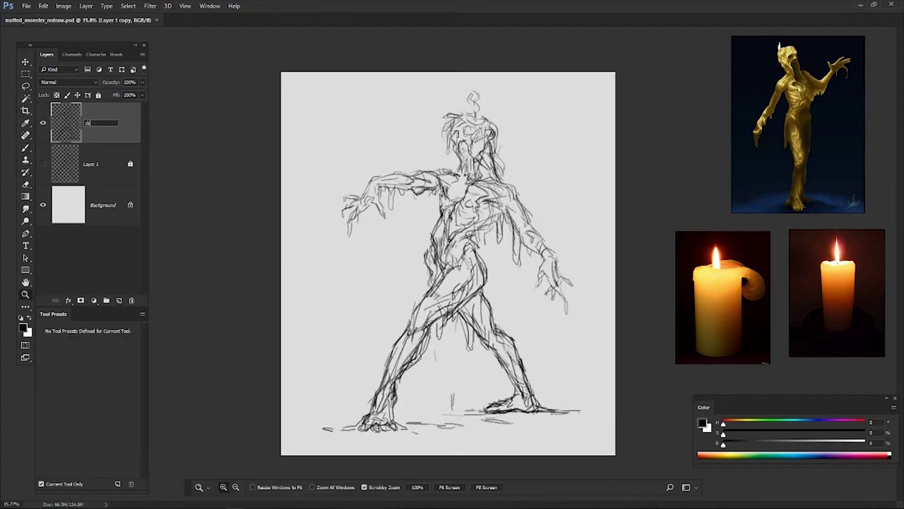
pyautogui.write('etch')
pyautogui.press('Return')
pyautogui.hotkey('ctrl', 'shift', 'alt', 'n')
pyautogui.moveTo(438, 254); pyautogui.dragTo(482, 238)
# Tint the sketch layer orange with Hue/Saturation Colorize and raised lightness, then lock it
pyautogui.press('b')
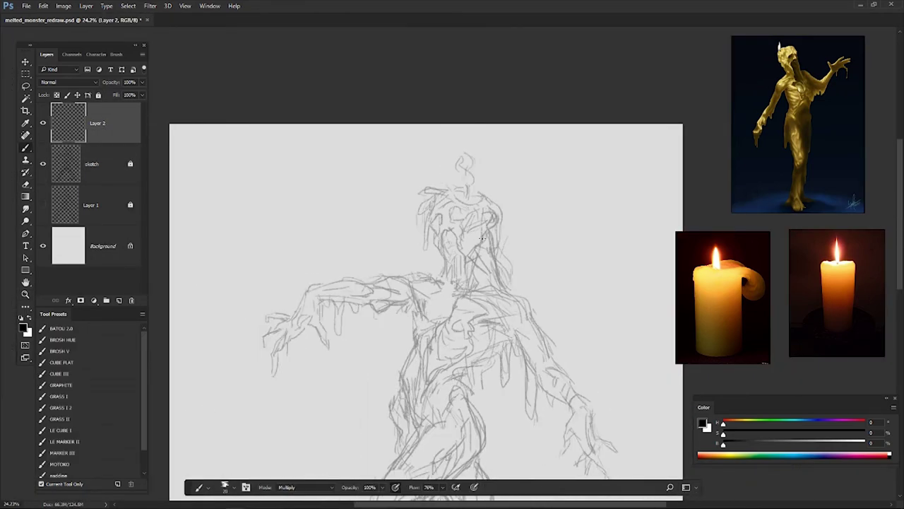
pyautogui.hotkey('alt', '[')
pyautogui.hotkey('ctrl', 'u')
pyautogui.moveTo(553, 85); pyautogui.dragTo(570, 58)
pyautogui.click(690, 171)
pyautogui.moveTo(607, 168); pyautogui.dragTo(621, 167)
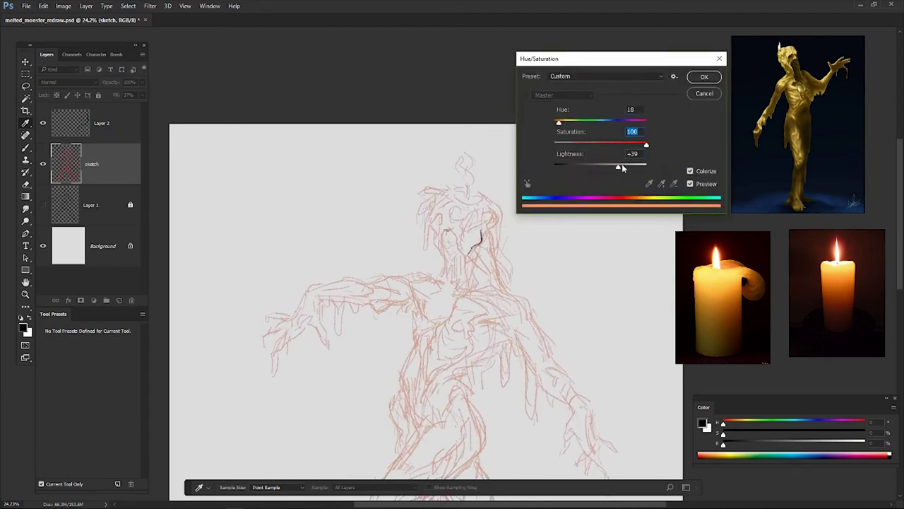
pyautogui.press('Return')
pyautogui.hotkey('alt', ']')
pyautogui.press('b')
# Ink the head outline and lines inside the head down toward the chest on Layer 2
pyautogui.moveTo(438, 226); pyautogui.dragTo(440, 282)
pyautogui.moveTo(428, 234); pyautogui.dragTo(434, 261)
pyautogui.moveTo(444, 199)
pyautogui.mouseDown()
pyautogui.moveTo(449, 211)
pyautogui.moveTo(468, 202)
pyautogui.mouseUp()
pyautogui.moveTo(452, 216)
pyautogui.mouseDown()
pyautogui.moveTo(457, 247)
pyautogui.moveTo(489, 268)
pyautogui.mouseUp()
# Ink the head's left edge, upper-left chest and curved hair lines across the top
pyautogui.moveTo(475, 268); pyautogui.dragTo(480, 283)
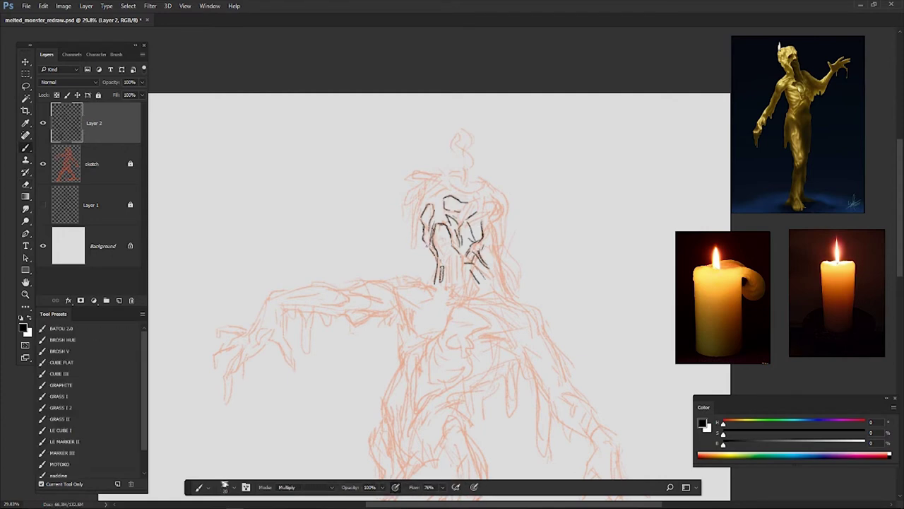
pyautogui.moveTo(426, 234); pyautogui.dragTo(434, 255)
pyautogui.moveTo(433, 195)
pyautogui.mouseDown()
pyautogui.moveTo(440, 210)
pyautogui.moveTo(428, 253)
pyautogui.mouseUp()
pyautogui.moveTo(407, 189); pyautogui.dragTo(415, 206)
pyautogui.moveTo(414, 178)
pyautogui.mouseDown()
pyautogui.moveTo(425, 185)
pyautogui.moveTo(456, 170)
pyautogui.mouseUp()
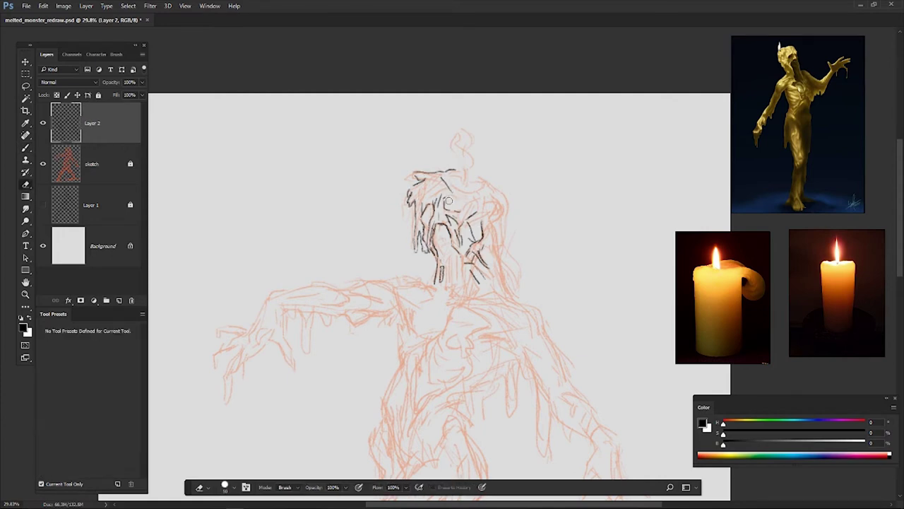
pyautogui.moveTo(449, 202)
pyautogui.mouseDown()
pyautogui.moveTo(494, 210)
pyautogui.moveTo(502, 222)
pyautogui.mouseUp()
pyautogui.moveTo(476, 174)
pyautogui.mouseDown()
pyautogui.moveTo(495, 191)
pyautogui.moveTo(478, 190)
pyautogui.mouseUp()
pyautogui.moveTo(457, 189)
pyautogui.mouseDown()
pyautogui.moveTo(485, 184)
pyautogui.moveTo(495, 274)
pyautogui.mouseUp()
# Ink the head's right side, the neck and the right shoulder line
pyautogui.moveTo(501, 238); pyautogui.dragTo(493, 275)
pyautogui.moveTo(501, 221); pyautogui.dragTo(522, 300)
pyautogui.moveTo(505, 260); pyautogui.dragTo(519, 304)
pyautogui.moveTo(506, 243); pyautogui.dragTo(501, 281)
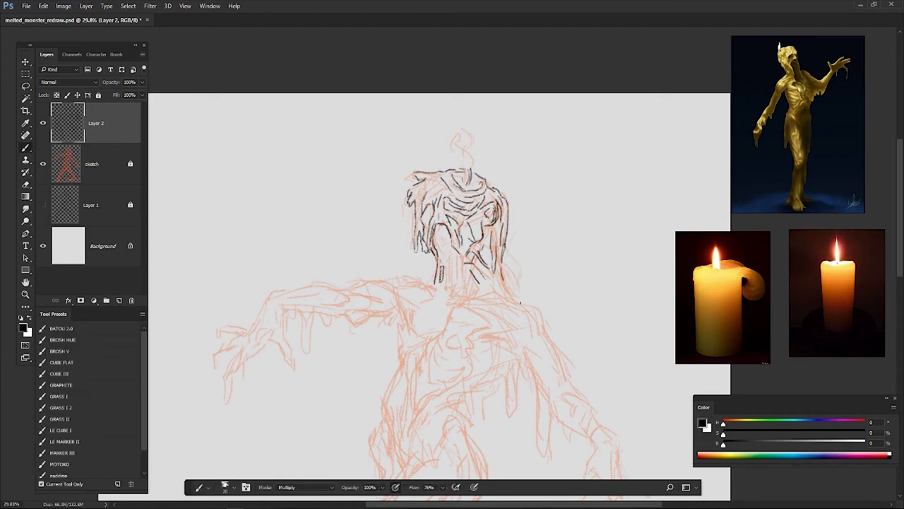
pyautogui.moveTo(501, 244); pyautogui.dragTo(503, 259)
pyautogui.moveTo(493, 271); pyautogui.dragTo(517, 300)
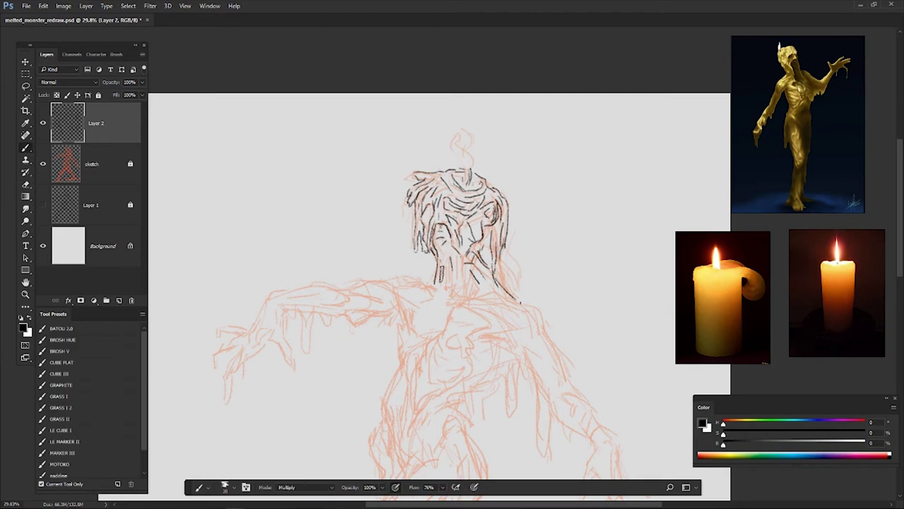
# Ink the left shoulder, forearm hatching and the torso's left contour down to the hip
pyautogui.moveTo(394, 289); pyautogui.dragTo(404, 347)
pyautogui.moveTo(414, 304)
pyautogui.mouseDown()
pyautogui.moveTo(434, 296)
pyautogui.moveTo(421, 279)
pyautogui.moveTo(269, 301)
pyautogui.mouseUp()
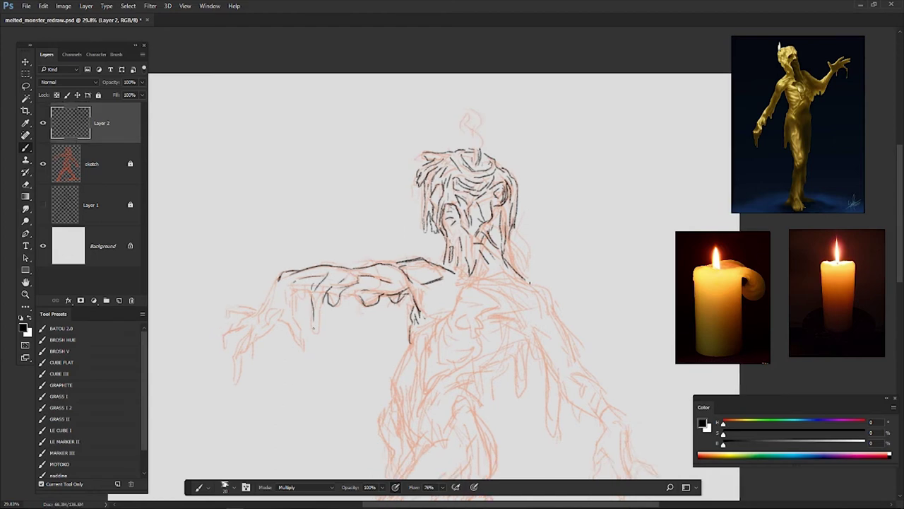
pyautogui.moveTo(358, 276); pyautogui.dragTo(393, 261)
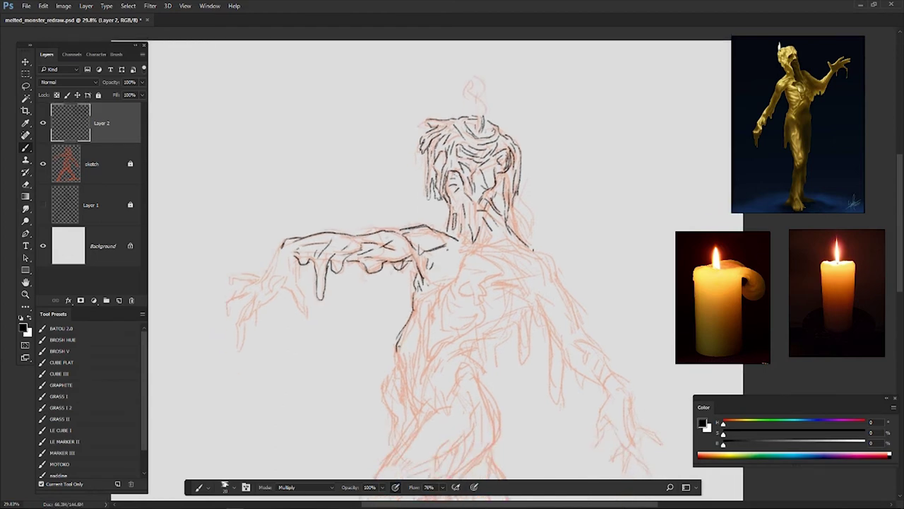
pyautogui.moveTo(390, 311); pyautogui.dragTo(382, 369)
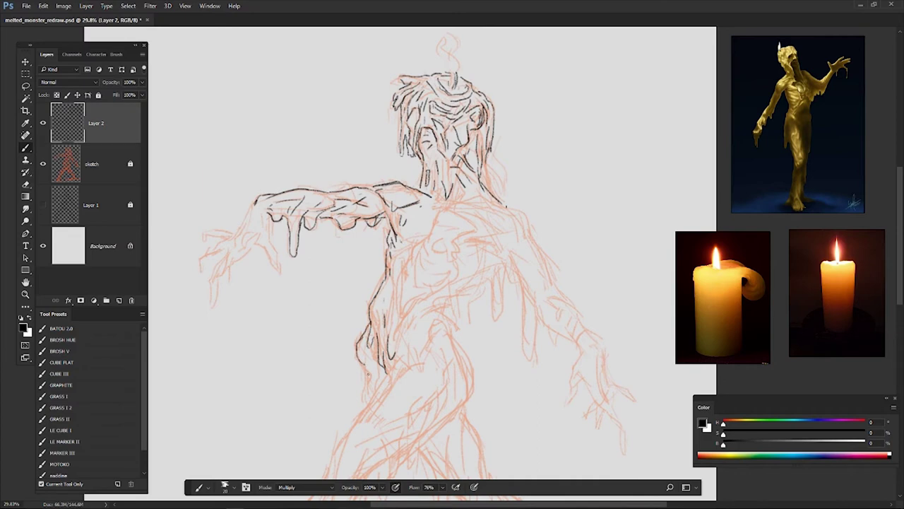
pyautogui.moveTo(373, 308)
pyautogui.mouseDown()
pyautogui.moveTo(366, 332)
pyautogui.moveTo(382, 359)
pyautogui.moveTo(400, 353)
pyautogui.mouseUp()
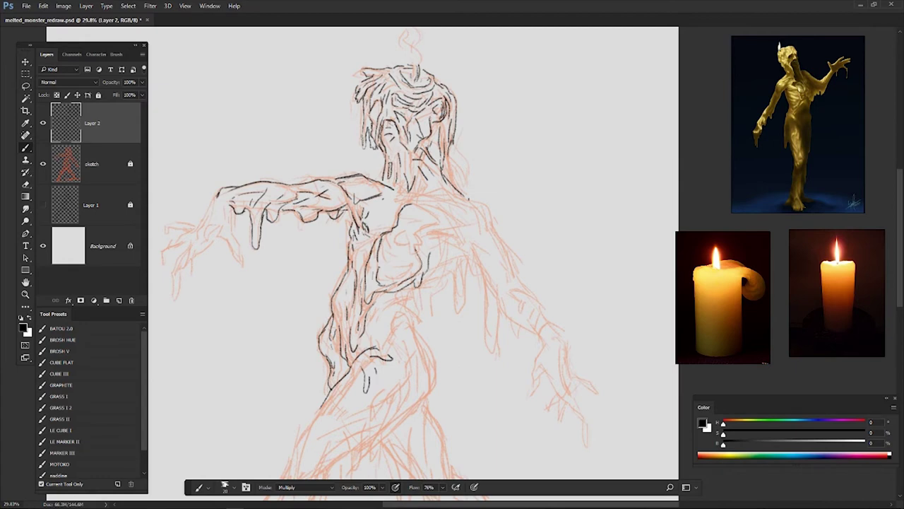
# Ink the torso's right side and edge, a wax drip, and a line below the torso
pyautogui.moveTo(417, 241); pyautogui.dragTo(435, 256)
pyautogui.moveTo(432, 211); pyautogui.dragTo(422, 240)
pyautogui.moveTo(475, 224); pyautogui.dragTo(477, 243)
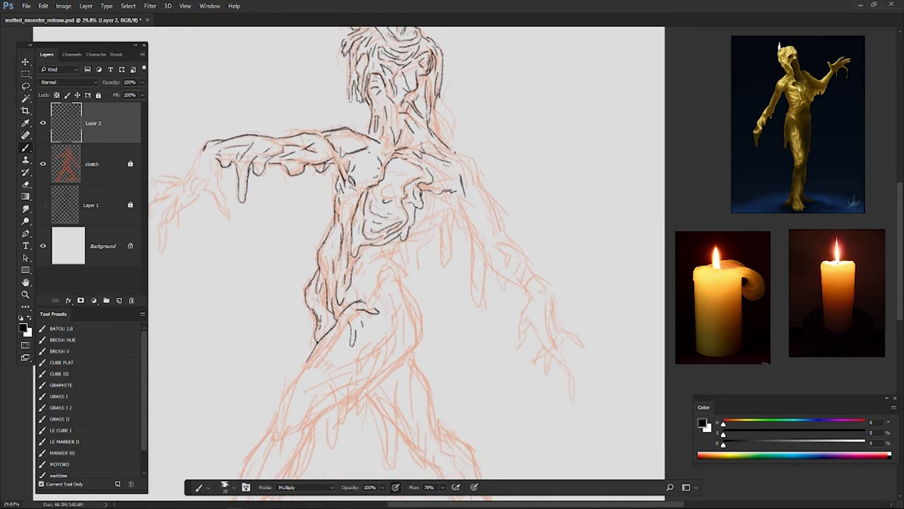
pyautogui.moveTo(441, 216); pyautogui.dragTo(445, 264)
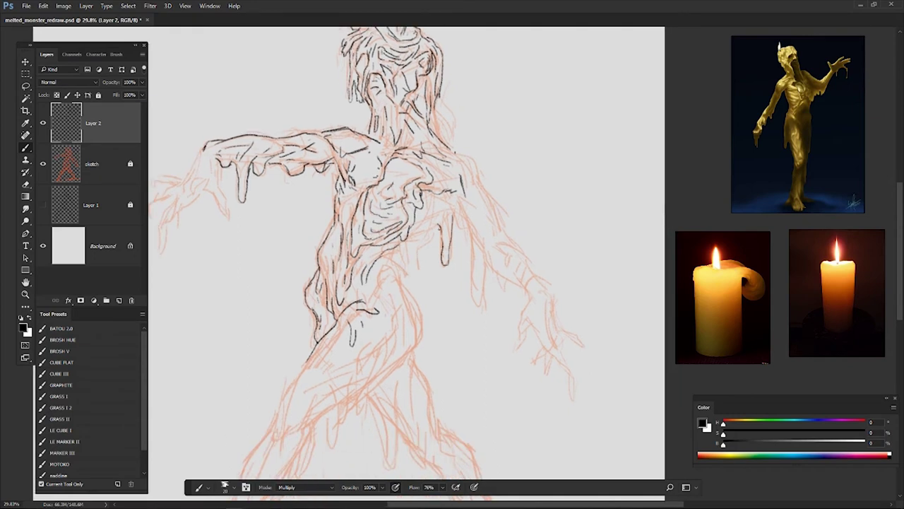
pyautogui.moveTo(438, 228); pyautogui.dragTo(393, 284)
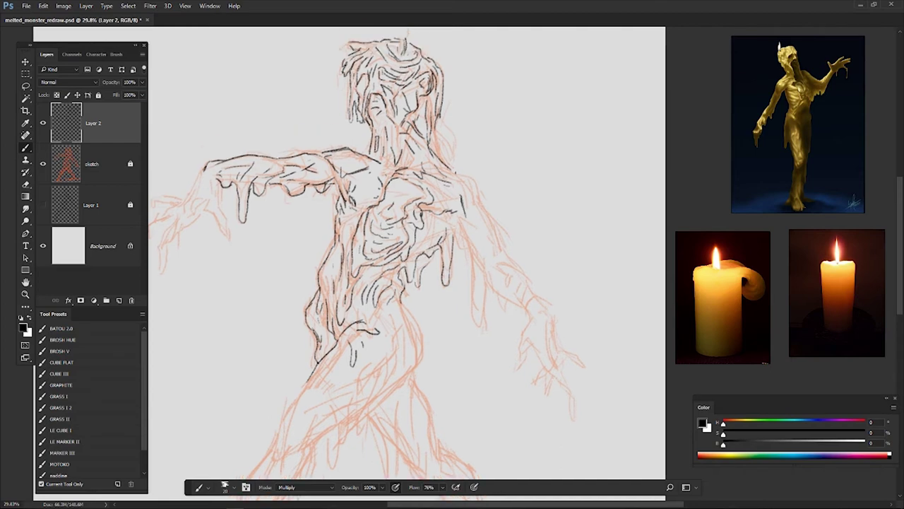
# Add detail strokes and a vertical drip line across the torso
pyautogui.moveTo(392, 187)
pyautogui.mouseDown()
pyautogui.moveTo(417, 197)
pyautogui.moveTo(399, 213)
pyautogui.moveTo(368, 206)
pyautogui.mouseUp()
pyautogui.moveTo(420, 234)
pyautogui.mouseDown()
pyautogui.moveTo(421, 297)
pyautogui.moveTo(432, 241)
pyautogui.mouseUp()
pyautogui.moveTo(436, 275); pyautogui.dragTo(425, 194)
pyautogui.moveTo(339, 212); pyautogui.dragTo(466, 247)
pyautogui.moveTo(390, 177); pyautogui.dragTo(426, 181)
# Ink the outstretched forearm and hand outline, then add strokes at the top of the hand
pyautogui.moveTo(339, 212); pyautogui.dragTo(431, 223)
pyautogui.moveTo(346, 244); pyautogui.dragTo(323, 281)
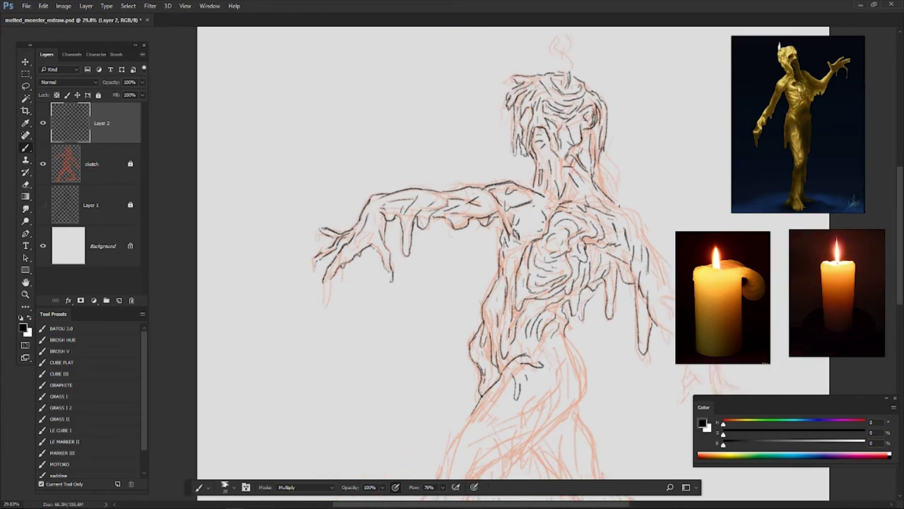
pyautogui.moveTo(391, 277); pyautogui.dragTo(402, 257)
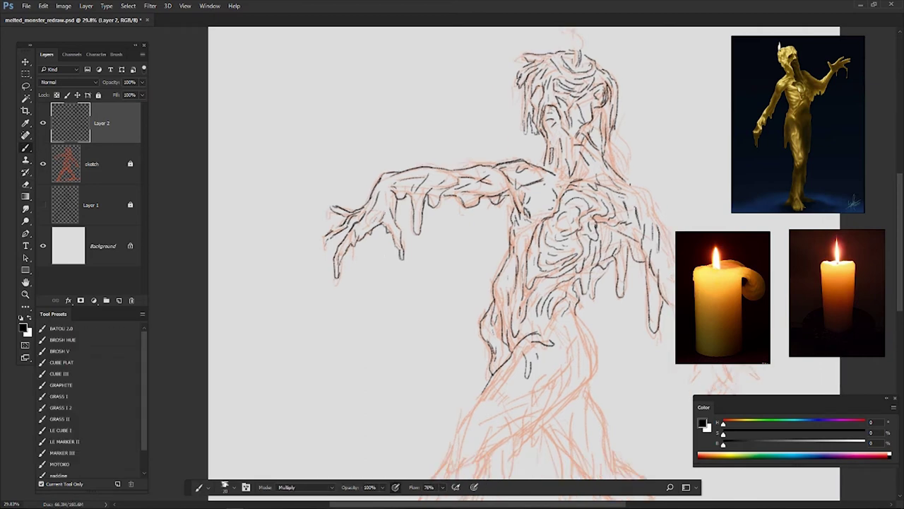
pyautogui.scroll(1, 429, 274)
pyautogui.press('e')
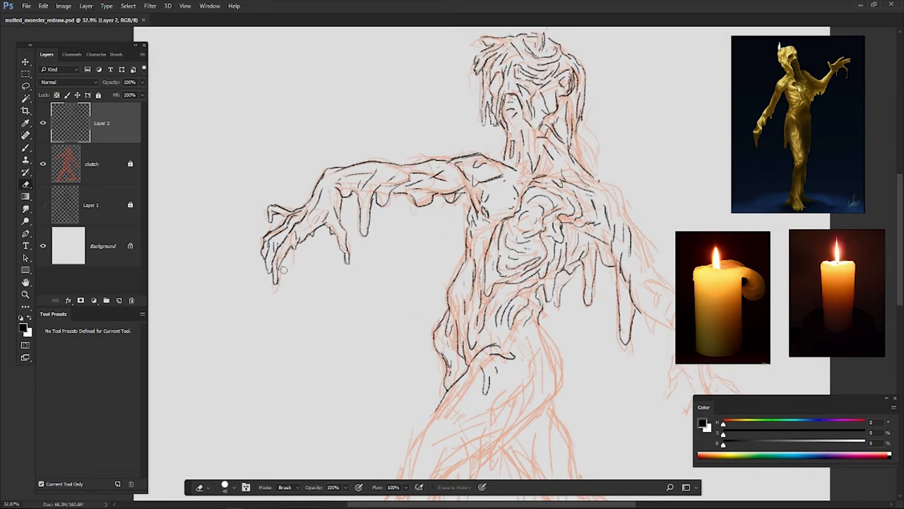
pyautogui.press('b')
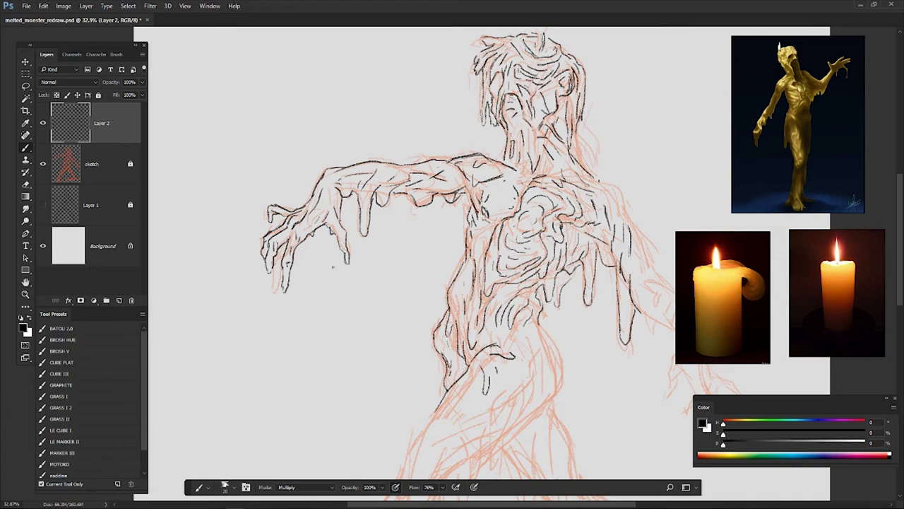
pyautogui.scroll(1, 332, 266)
pyautogui.moveTo(267, 212); pyautogui.dragTo(290, 207)
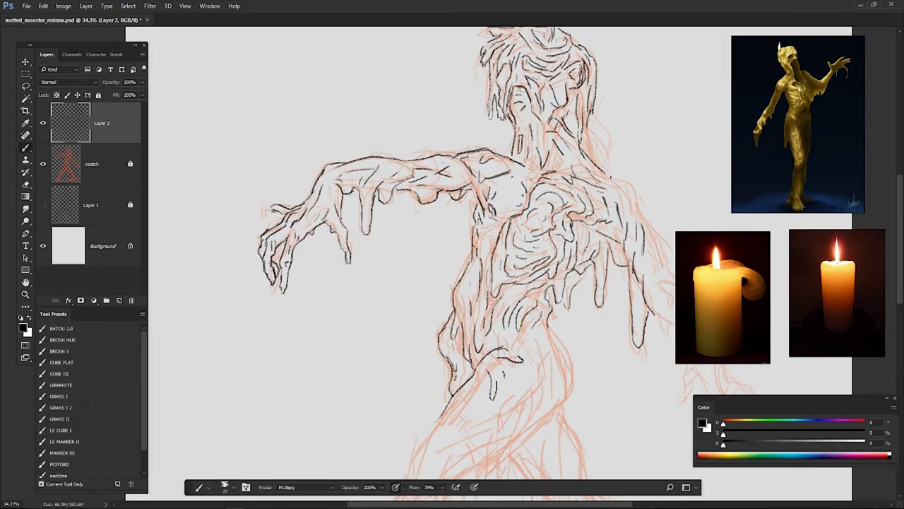
pyautogui.moveTo(378, 286); pyautogui.dragTo(332, 272)
# Lasso around the hand's fingers, then deselect and return to the Brush
pyautogui.press('l')
pyautogui.hotkey('ctrl', '0')
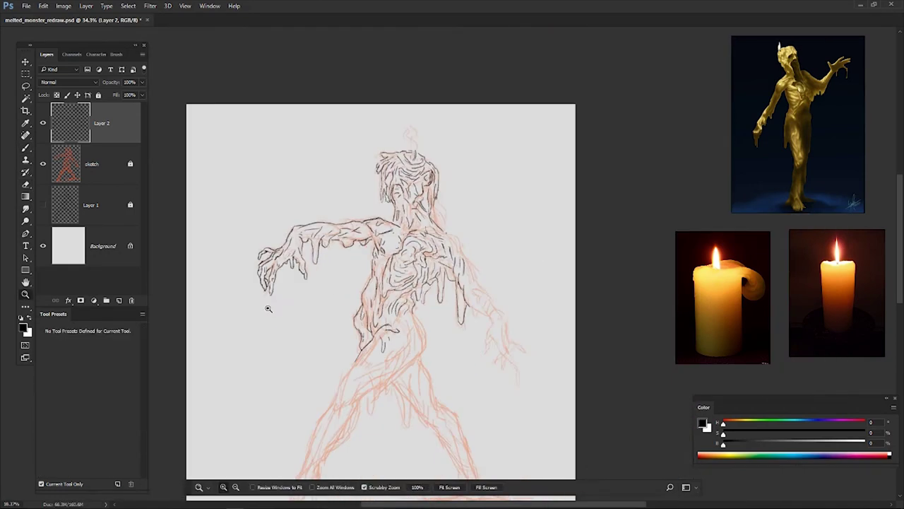
pyautogui.moveTo(290, 230); pyautogui.dragTo(313, 268)
pyautogui.hotkey('ctrl', 'd')
pyautogui.press('b')
pyautogui.press('l')
pyautogui.press('b')
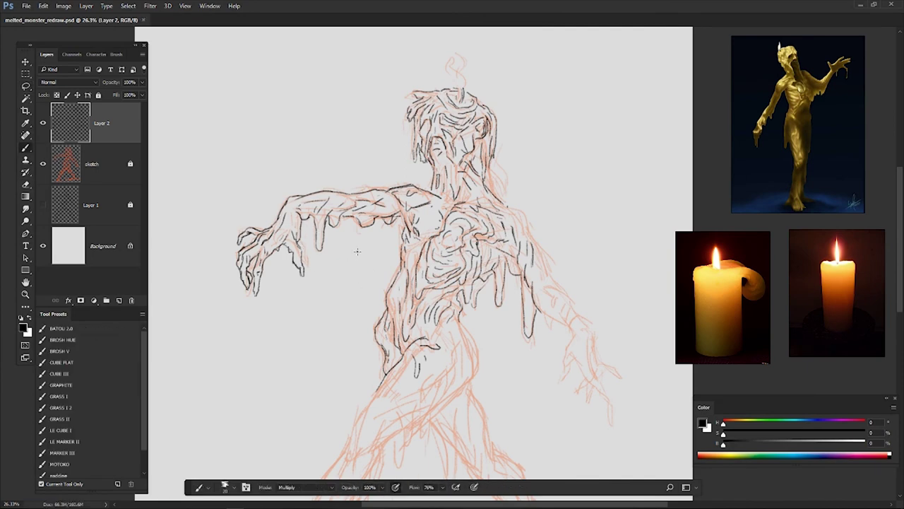
pyautogui.scroll(2, 466, 300)
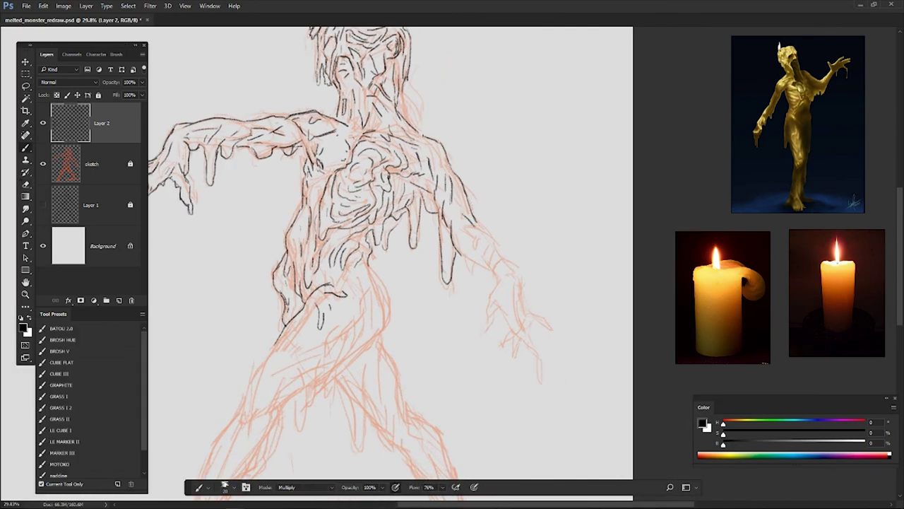
pyautogui.hscroll(1, 477, 249)
# Ink the lowered right forearm and its long claw fingers
pyautogui.moveTo(431, 249)
pyautogui.mouseDown()
pyautogui.moveTo(453, 261)
pyautogui.moveTo(464, 236)
pyautogui.moveTo(462, 198)
pyautogui.moveTo(436, 243)
pyautogui.mouseUp()
pyautogui.moveTo(437, 243)
pyautogui.mouseDown()
pyautogui.moveTo(420, 234)
pyautogui.moveTo(459, 255)
pyautogui.moveTo(469, 290)
pyautogui.mouseUp()
pyautogui.moveTo(446, 185); pyautogui.dragTo(450, 210)
pyautogui.moveTo(453, 216); pyautogui.dragTo(484, 253)
pyautogui.moveTo(447, 250)
pyautogui.mouseDown()
pyautogui.moveTo(417, 261)
pyautogui.moveTo(419, 253)
pyautogui.mouseUp()
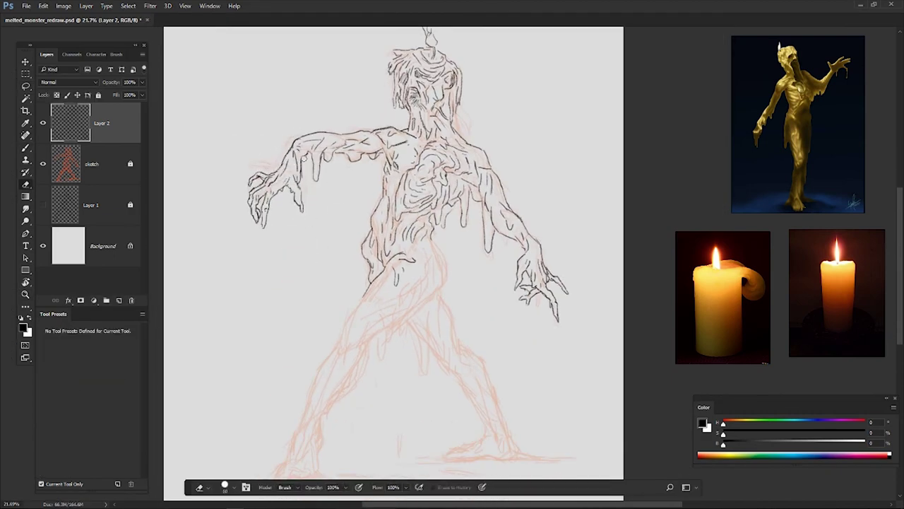
# Ink the hips and left leg down toward the foot
pyautogui.moveTo(364, 248); pyautogui.dragTo(341, 291)
pyautogui.moveTo(423, 205)
pyautogui.mouseDown()
pyautogui.moveTo(407, 279)
pyautogui.moveTo(294, 393)
pyautogui.mouseUp()
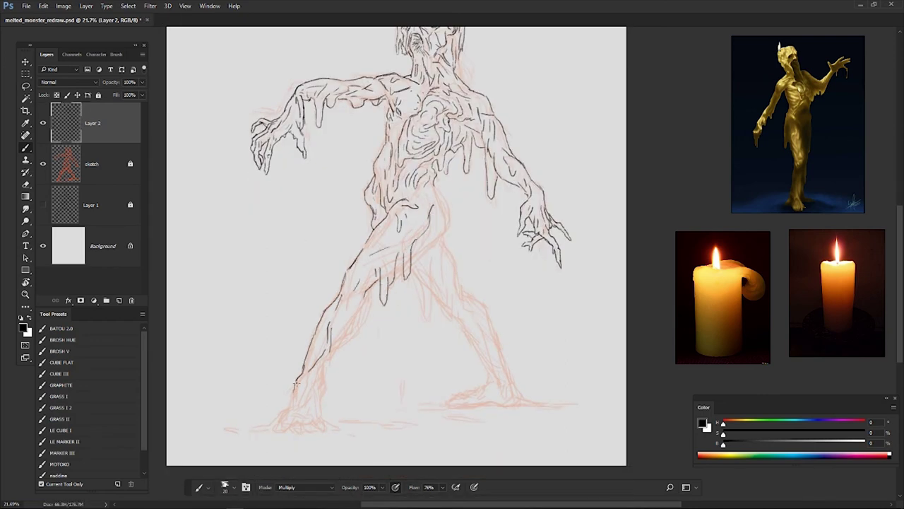
pyautogui.moveTo(378, 289); pyautogui.dragTo(339, 343)
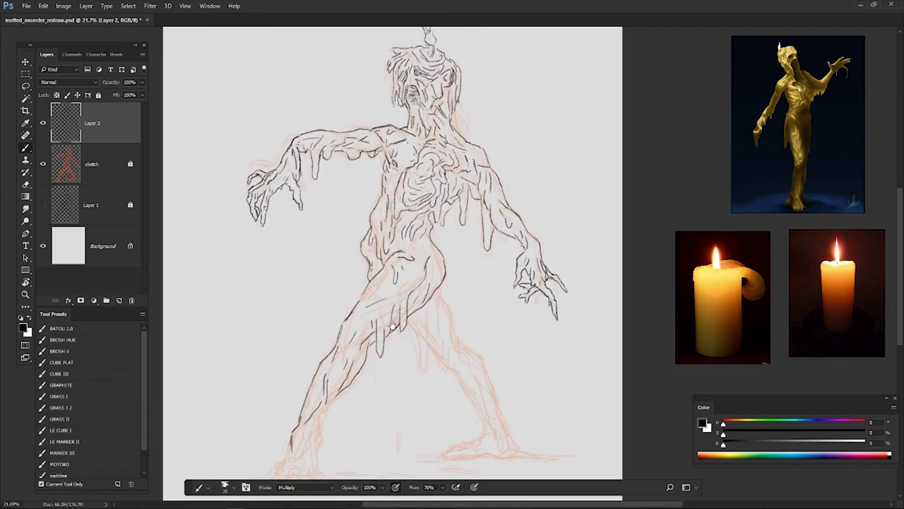
pyautogui.moveTo(324, 399)
pyautogui.mouseDown()
pyautogui.moveTo(329, 412)
pyautogui.moveTo(282, 423)
pyautogui.mouseUp()
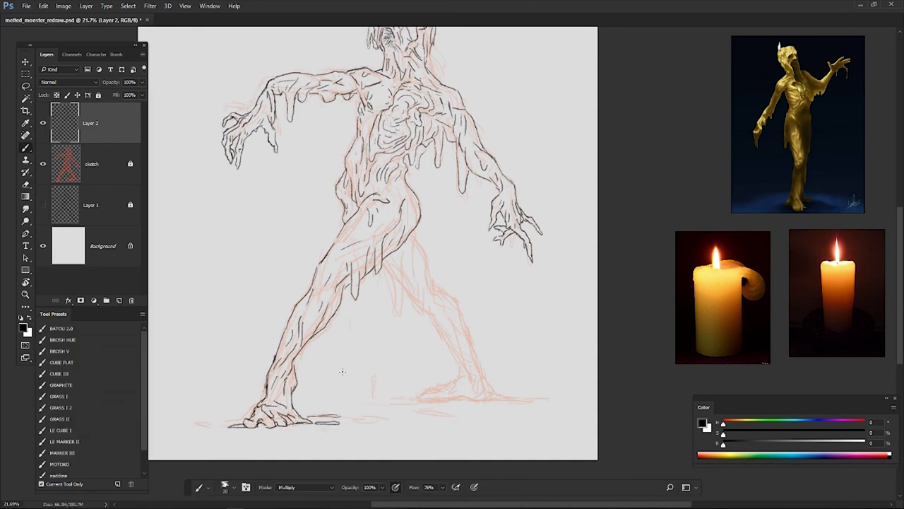
# Add wax drips on the lower torso and thigh, then ink the right foot
pyautogui.moveTo(342, 371); pyautogui.dragTo(312, 381)
pyautogui.moveTo(357, 272); pyautogui.dragTo(368, 322)
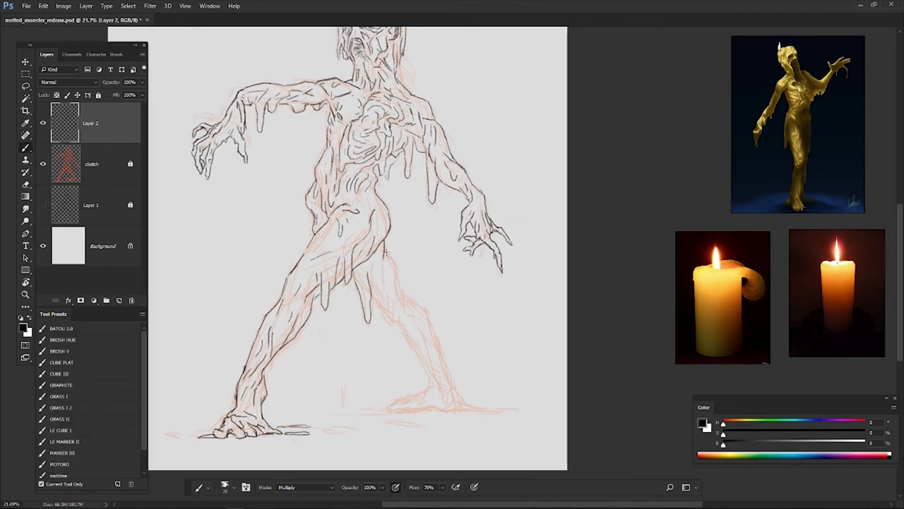
pyautogui.moveTo(387, 240); pyautogui.dragTo(386, 316)
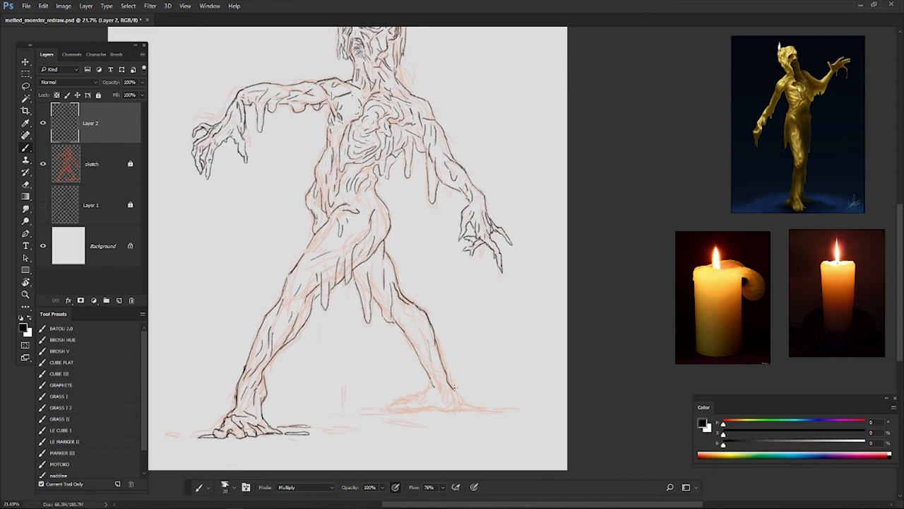
pyautogui.moveTo(455, 387); pyautogui.dragTo(470, 409)
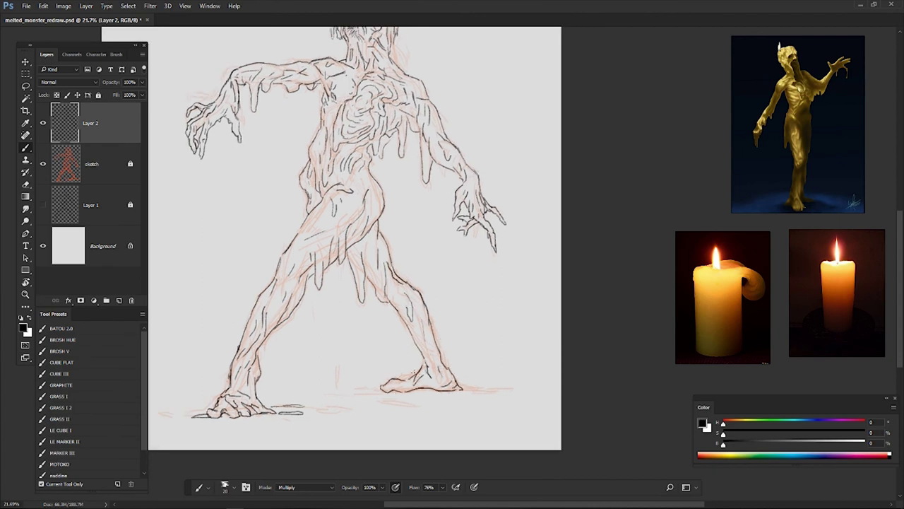
pyautogui.moveTo(411, 374); pyautogui.dragTo(338, 405)
# Fit the whole drawing on screen and hide the orange sketch layer
pyautogui.press('z')
pyautogui.hotkey('ctrl', '0')
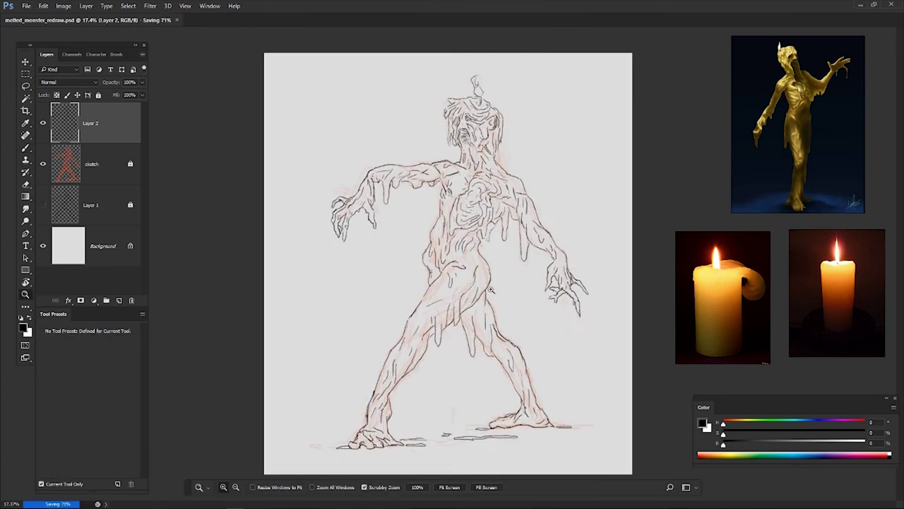
pyautogui.click(43, 164)
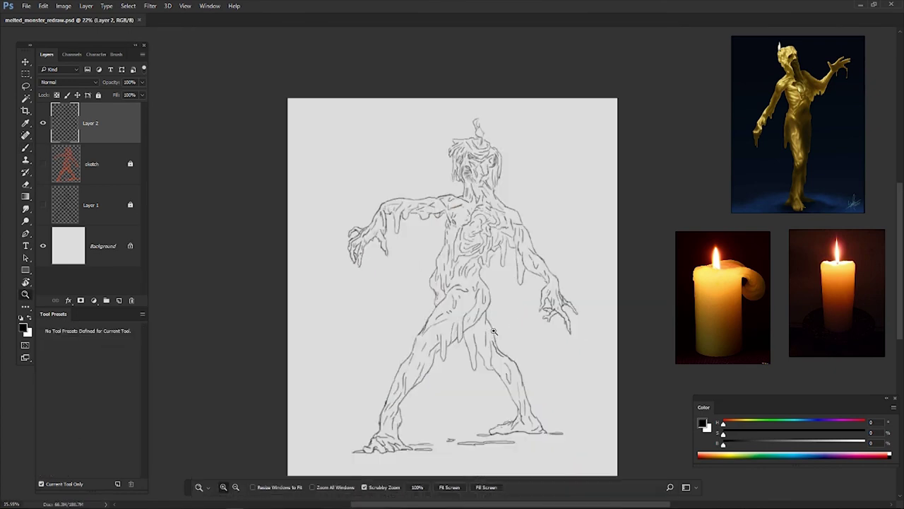
pyautogui.scroll(-1, 510, 212)
pyautogui.scroll(3, 510, 212)
# Zoom in on the monster's upper body to frame the chest
pyautogui.press('b')
pyautogui.hotkey('ctrl', '0')
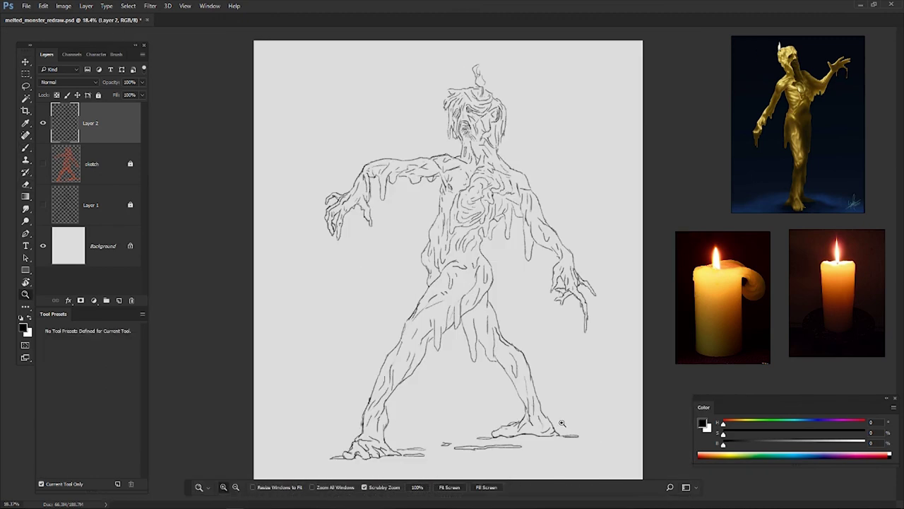
pyautogui.scroll(2, 510, 212)
pyautogui.scroll(-1, 415, 281)
pyautogui.press('z')
pyautogui.scroll(-1, 415, 281)
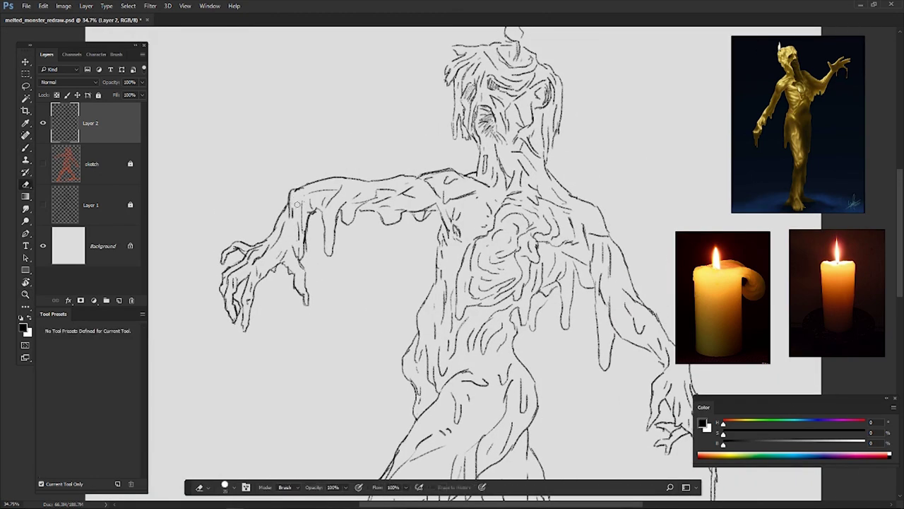
pyautogui.scroll(2, 415, 281)
pyautogui.scroll(-3, 415, 281)
pyautogui.scroll(1, 399, 242)
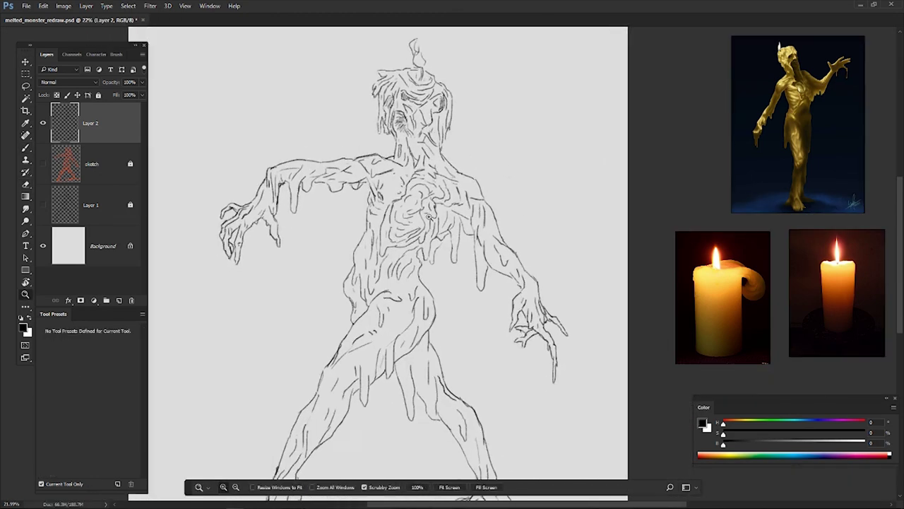
pyautogui.scroll(1, 399, 242)
pyautogui.scroll(1, 399, 243)
# Ink a melted, dripping hollow into the chest with the Brush and save the drawing
pyautogui.press('b')
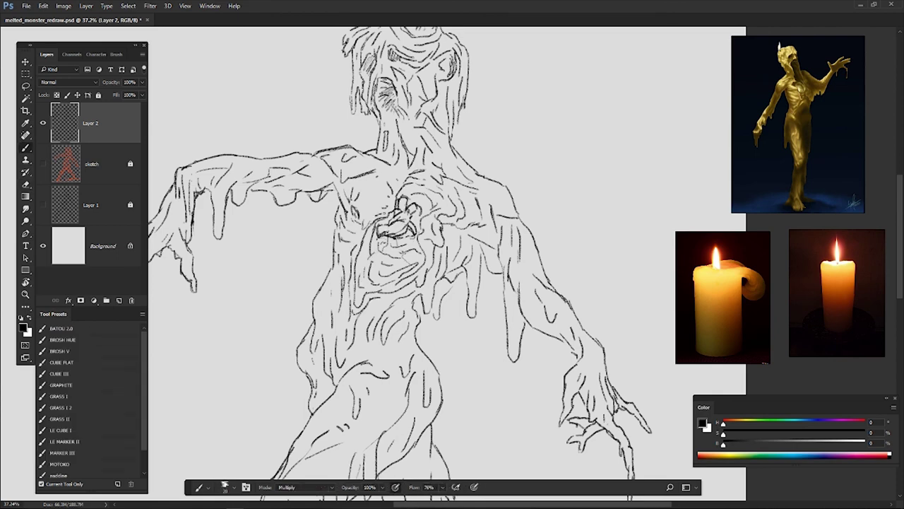
pyautogui.scroll(-1, 521, 157)
pyautogui.scroll(-1, 518, 108)
pyautogui.scroll(1, 518, 109)
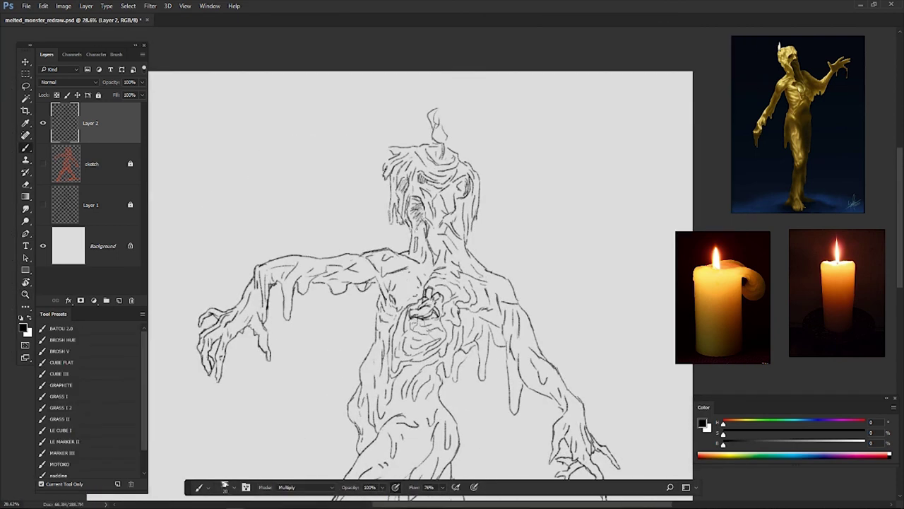
pyautogui.press('z')
pyautogui.hotkey('ctrl', 's')
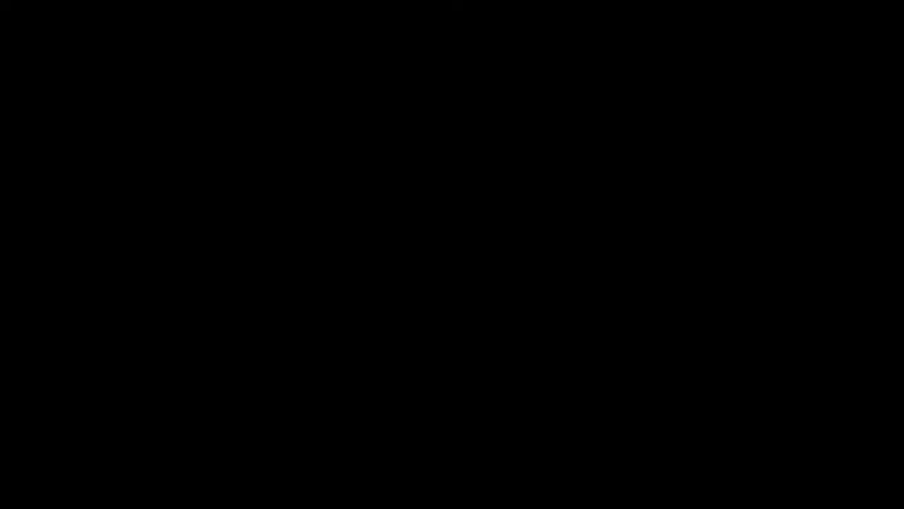